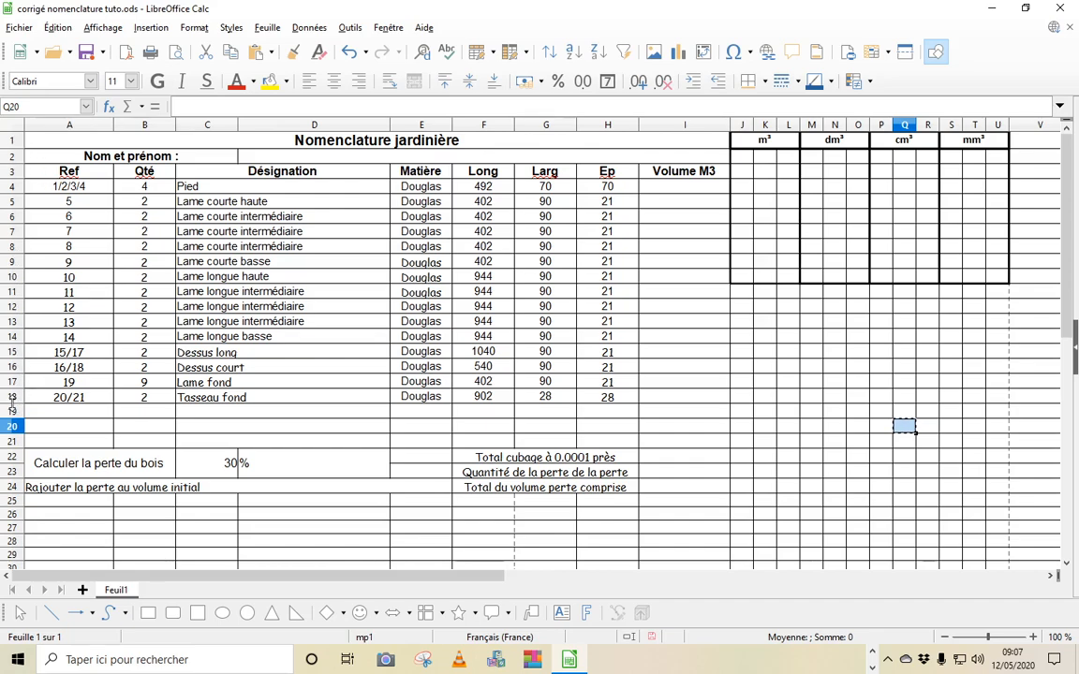
click(692, 208)
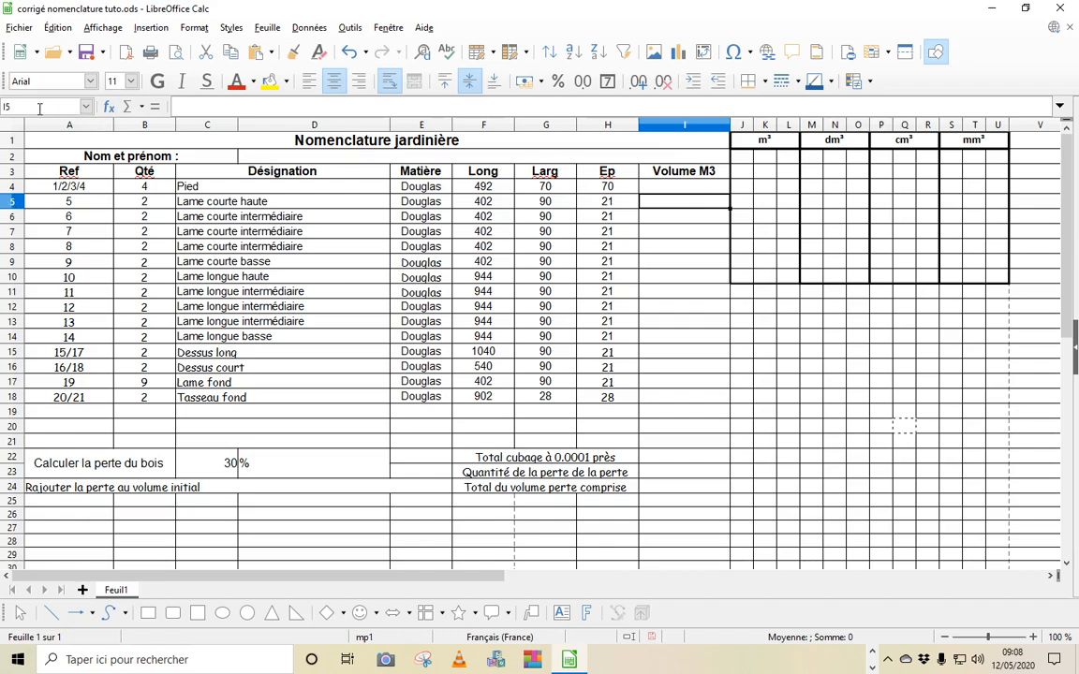
click(7, 107)
click(684, 309)
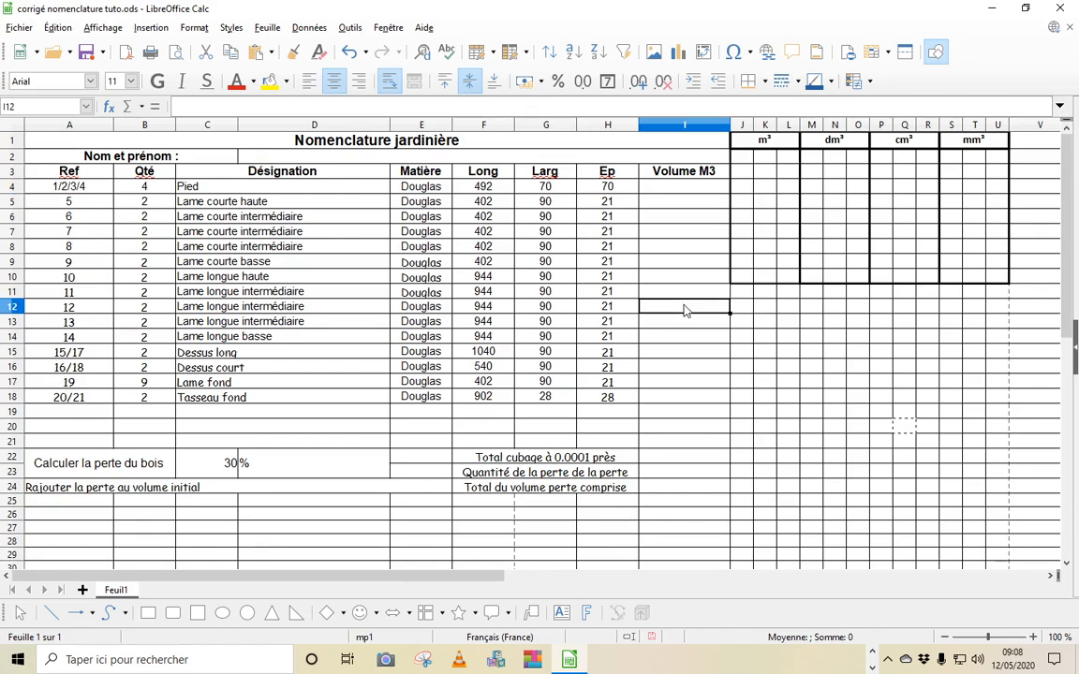
Enter the formula =B18*F18 in cell I20 to multiply the quantity of Tasseau fond by its length.
click(686, 432)
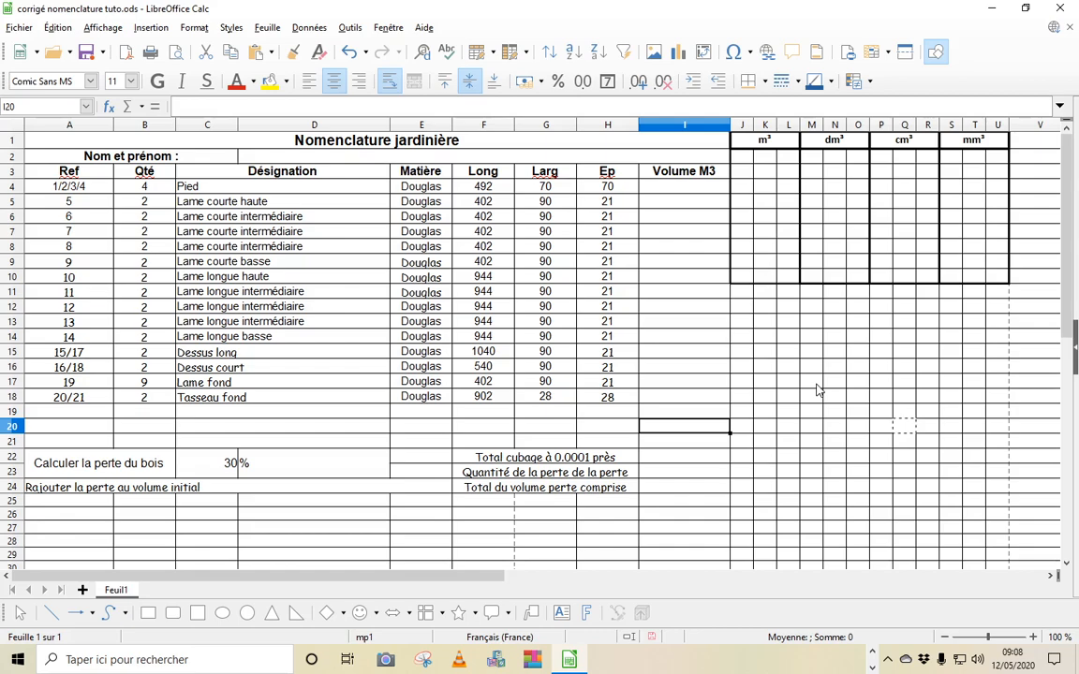
text(=)
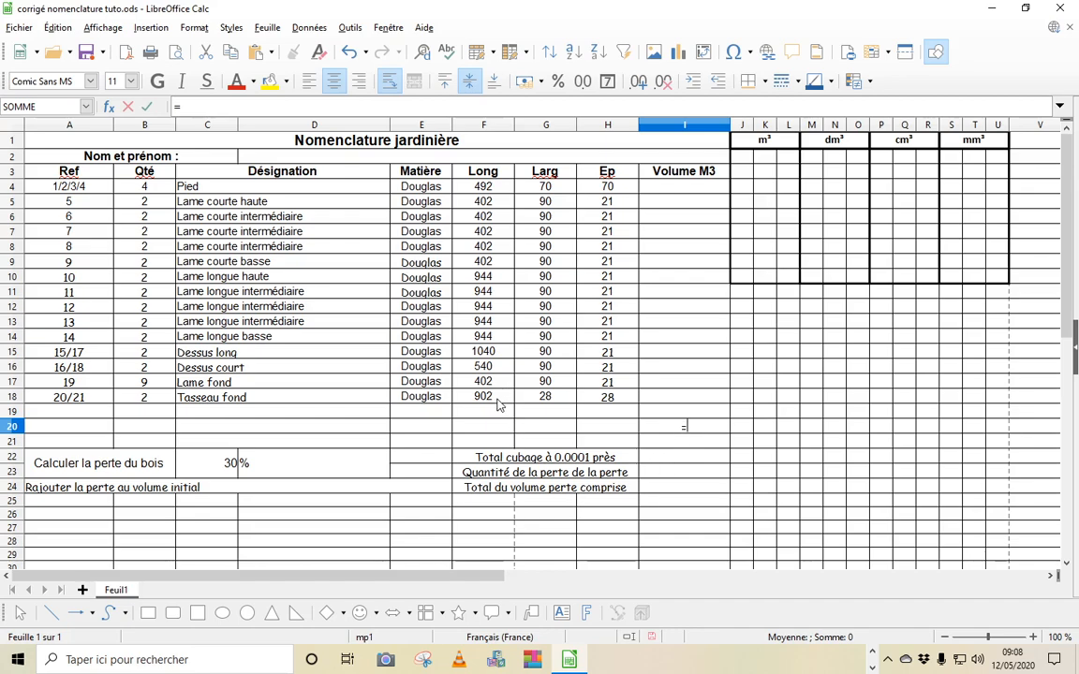
click(145, 397)
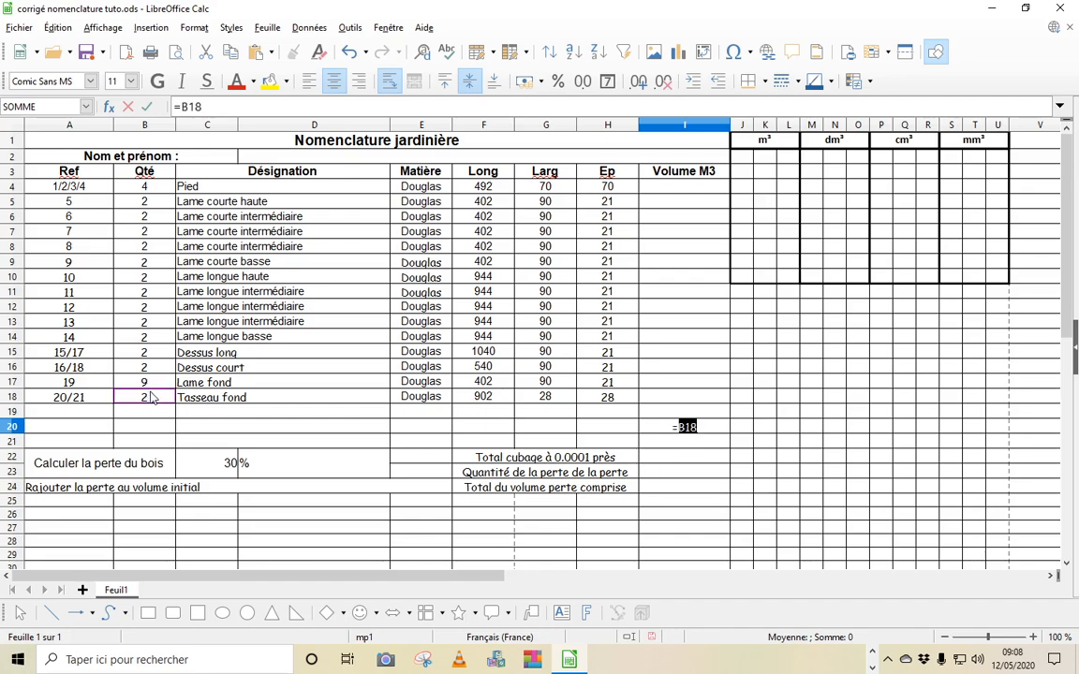
text(*)
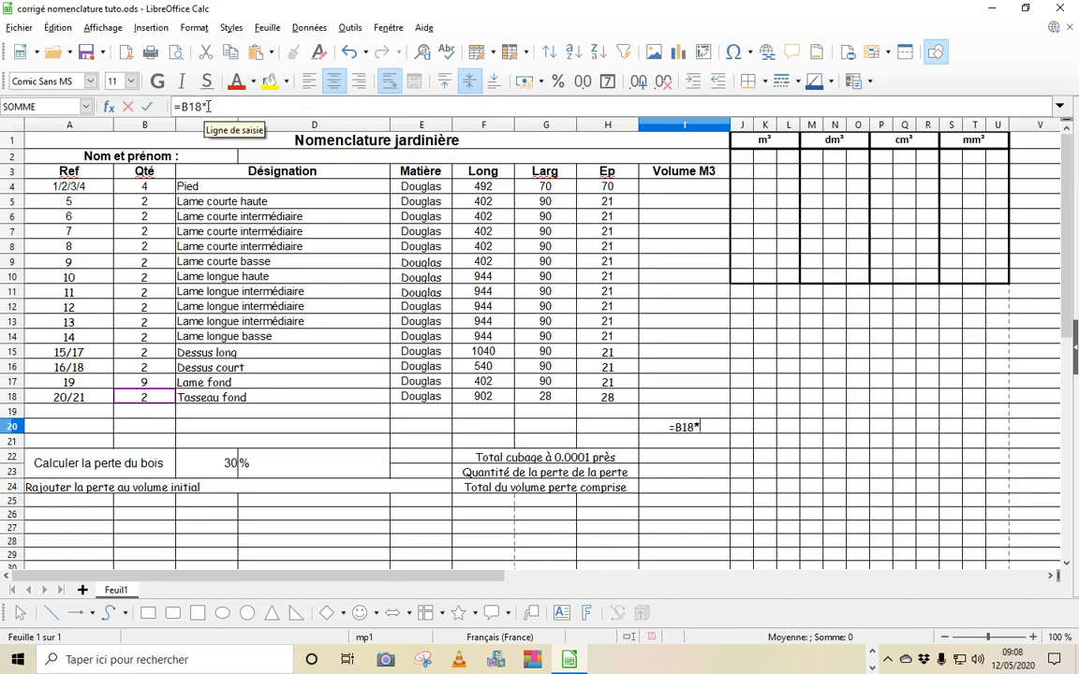
click(482, 397)
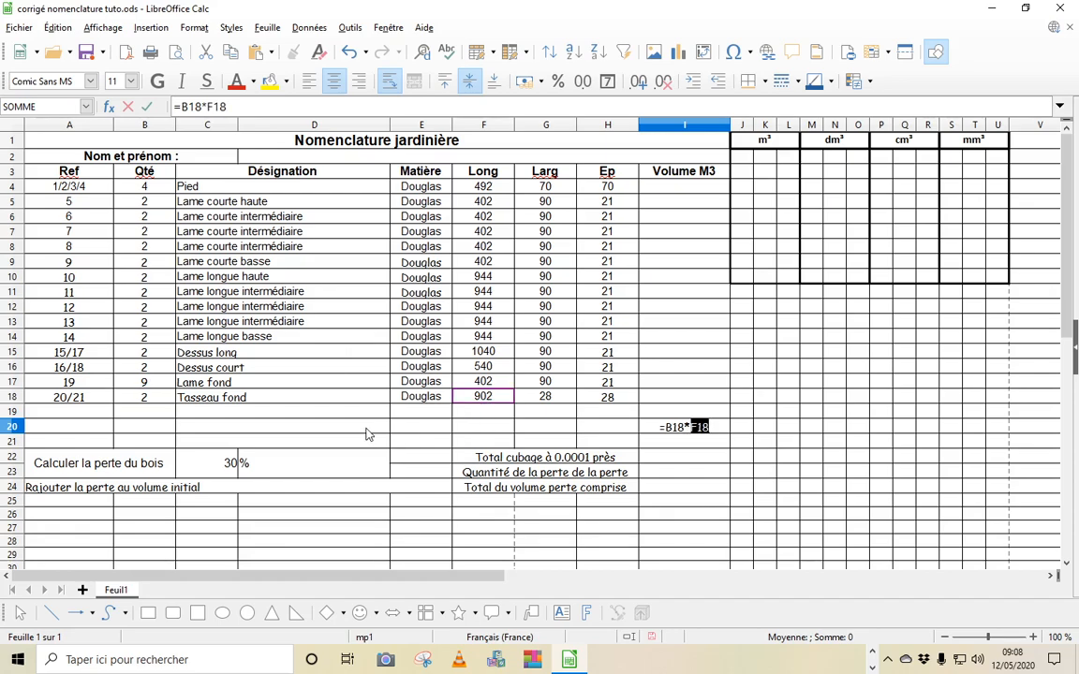
key(Return)
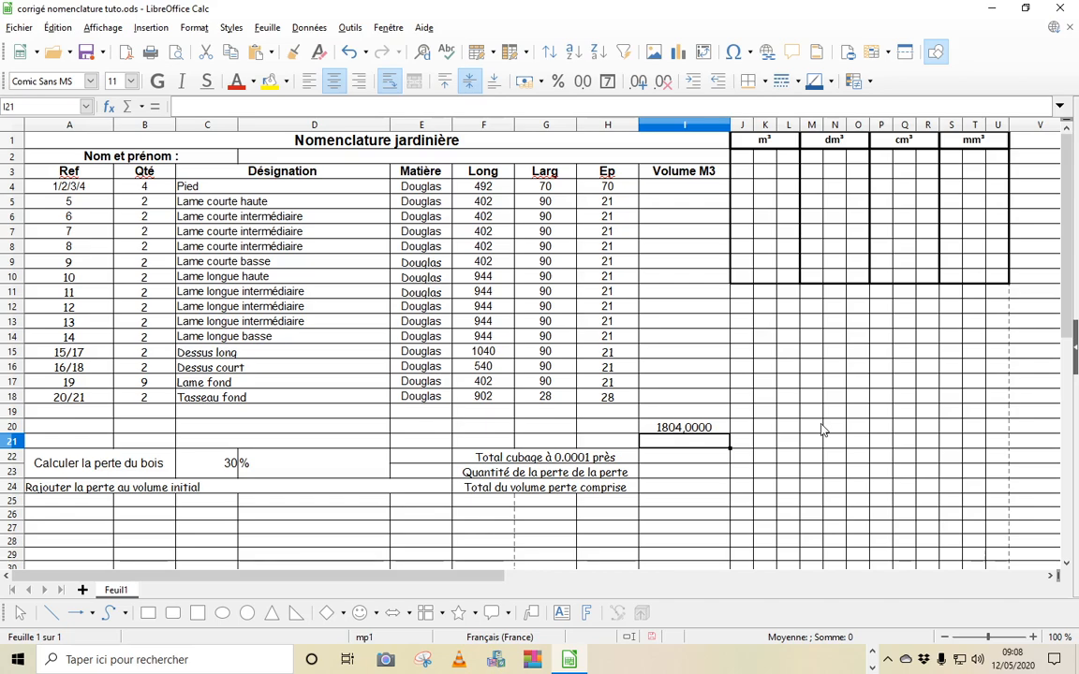
Format cell I20 as a number with 0 decimals, and clear the formula from it.
click(695, 429)
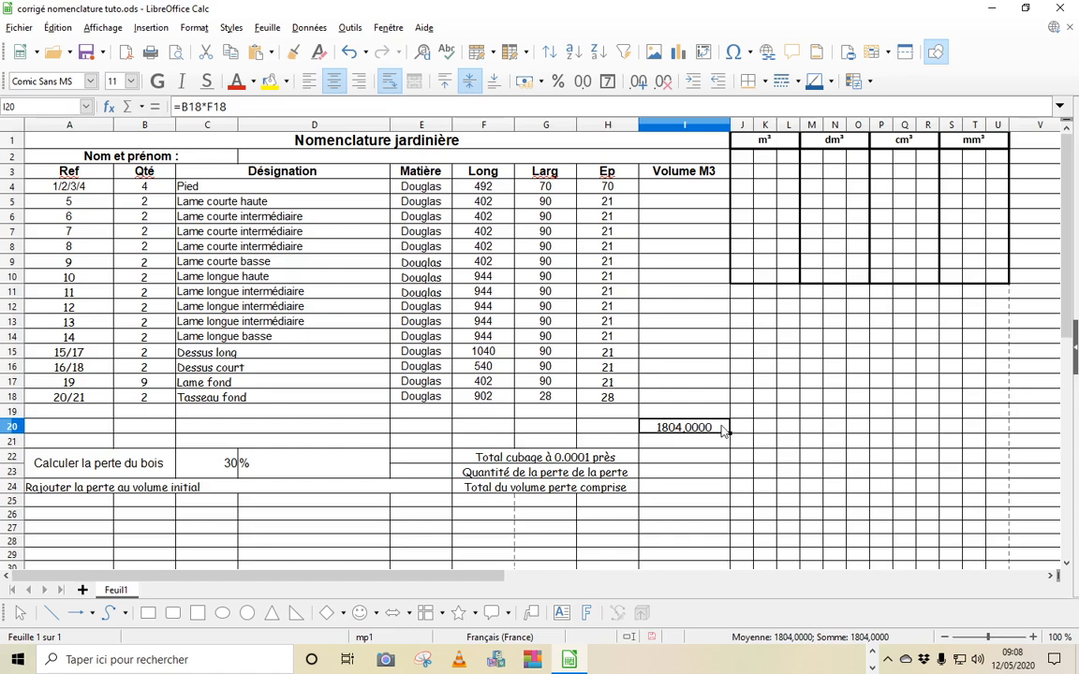
right_click(691, 429)
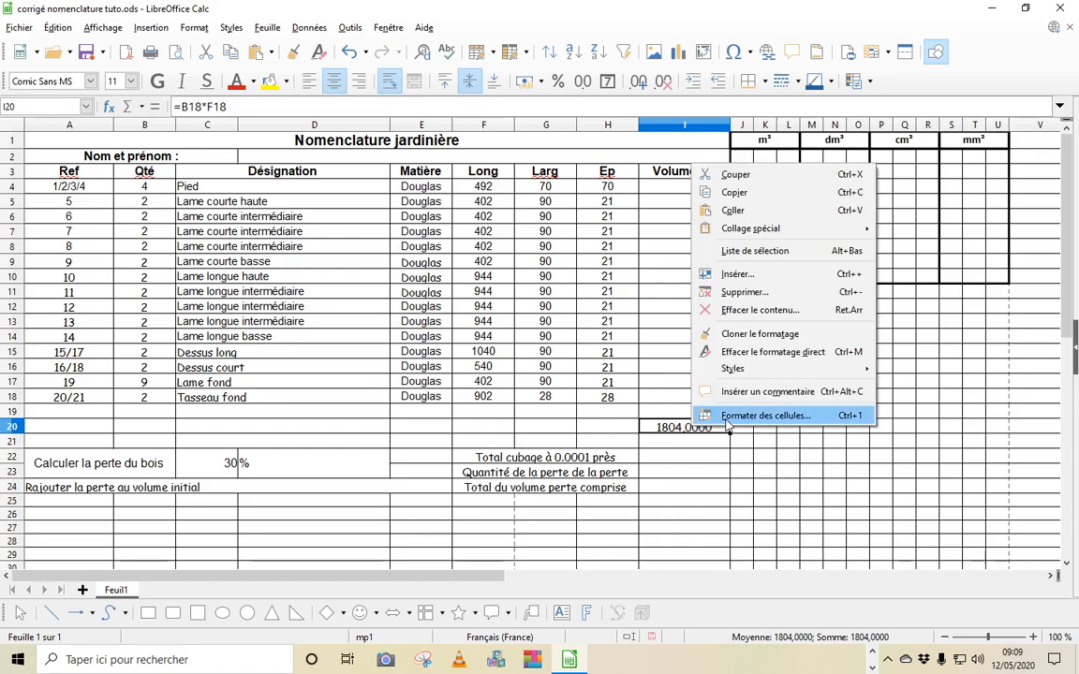
click(735, 416)
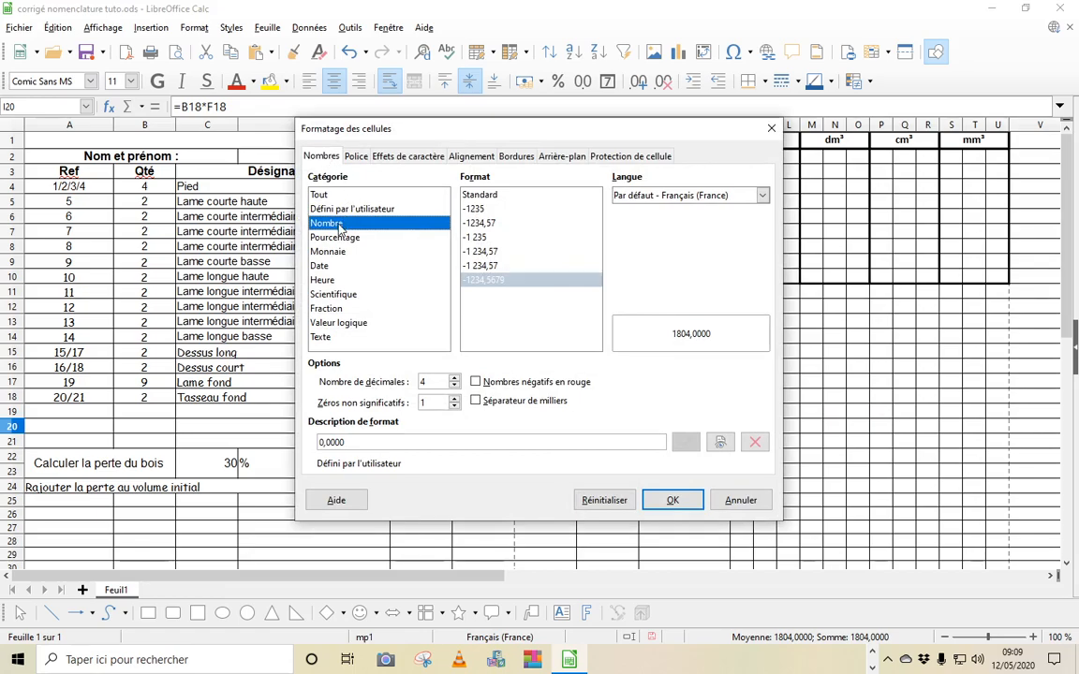
click(455, 386)
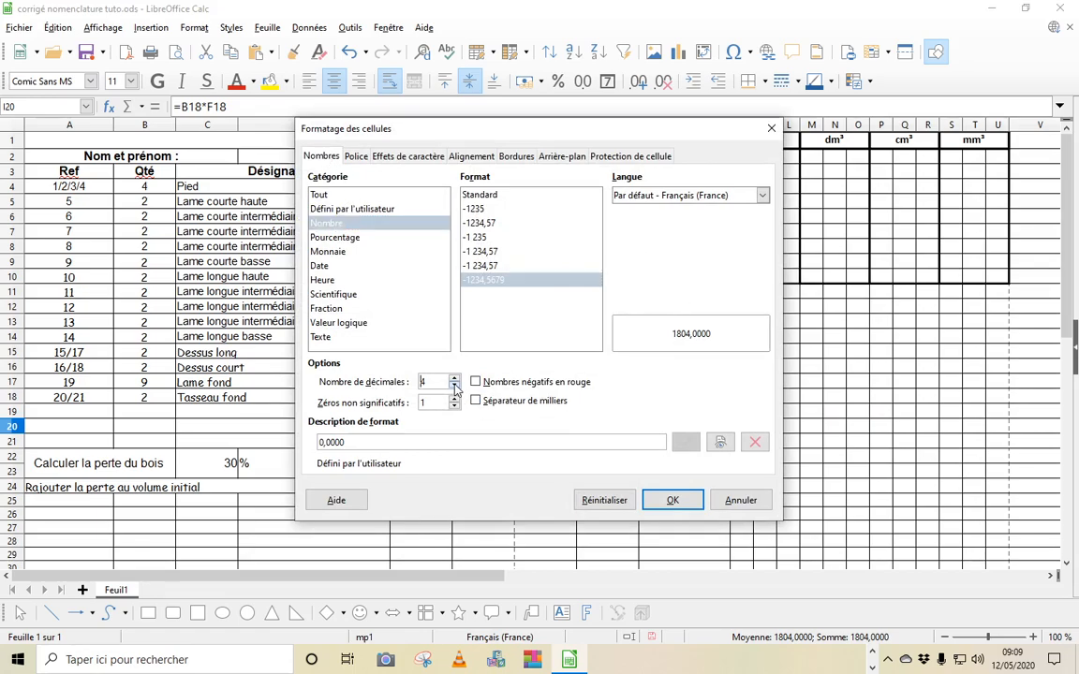
click(454, 385)
click(454, 386)
click(454, 386)
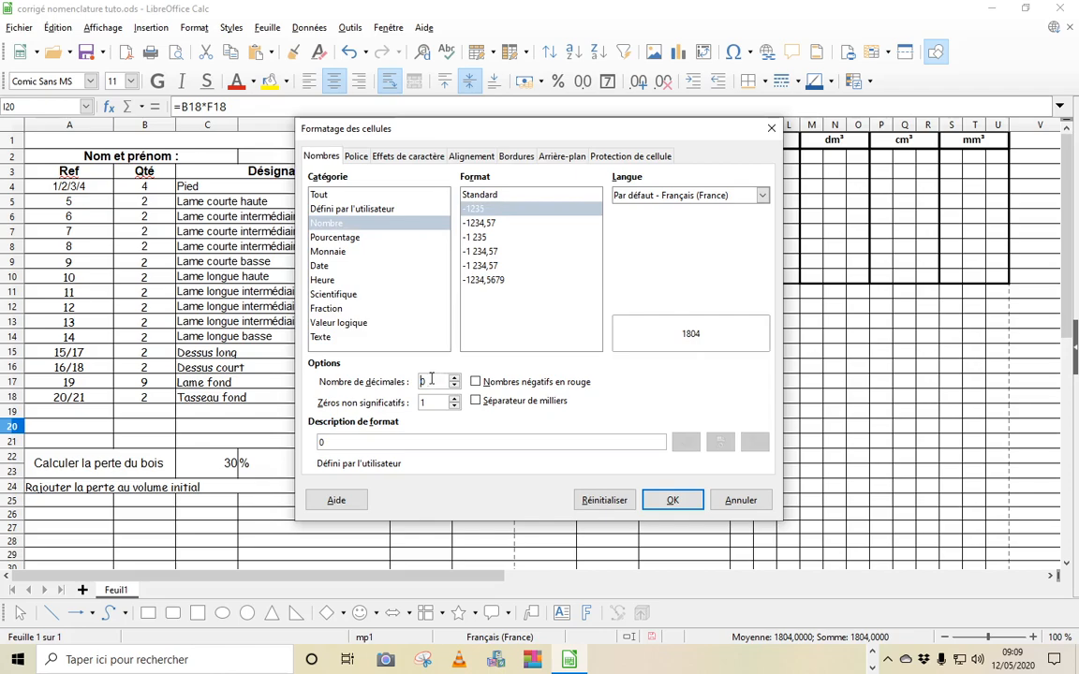
click(668, 498)
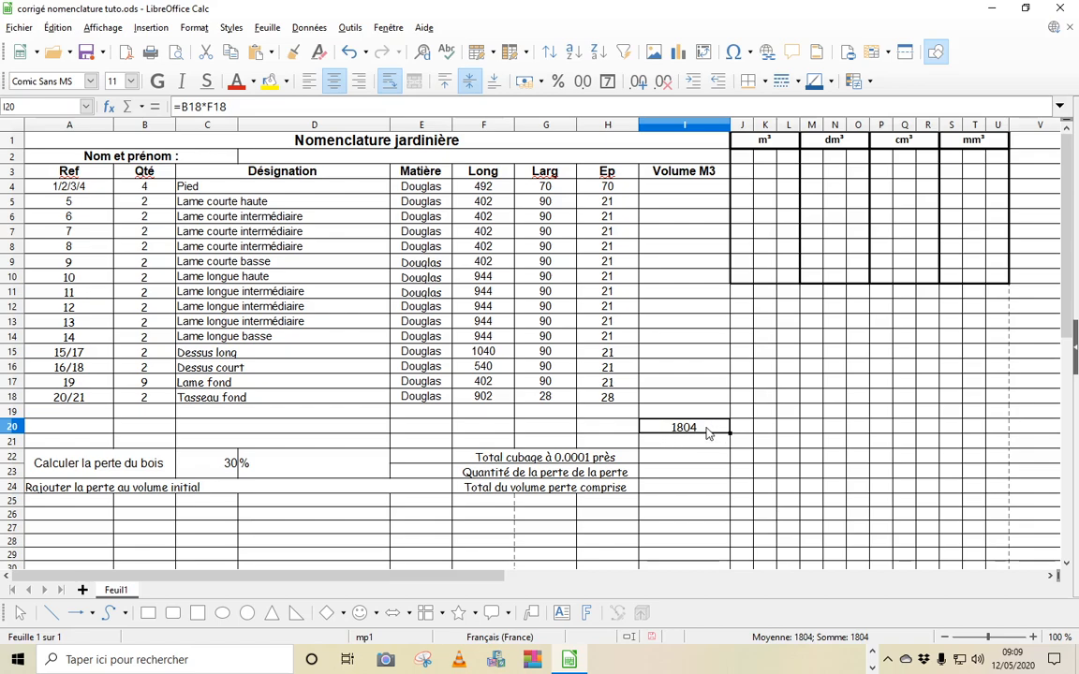
key(Delete)
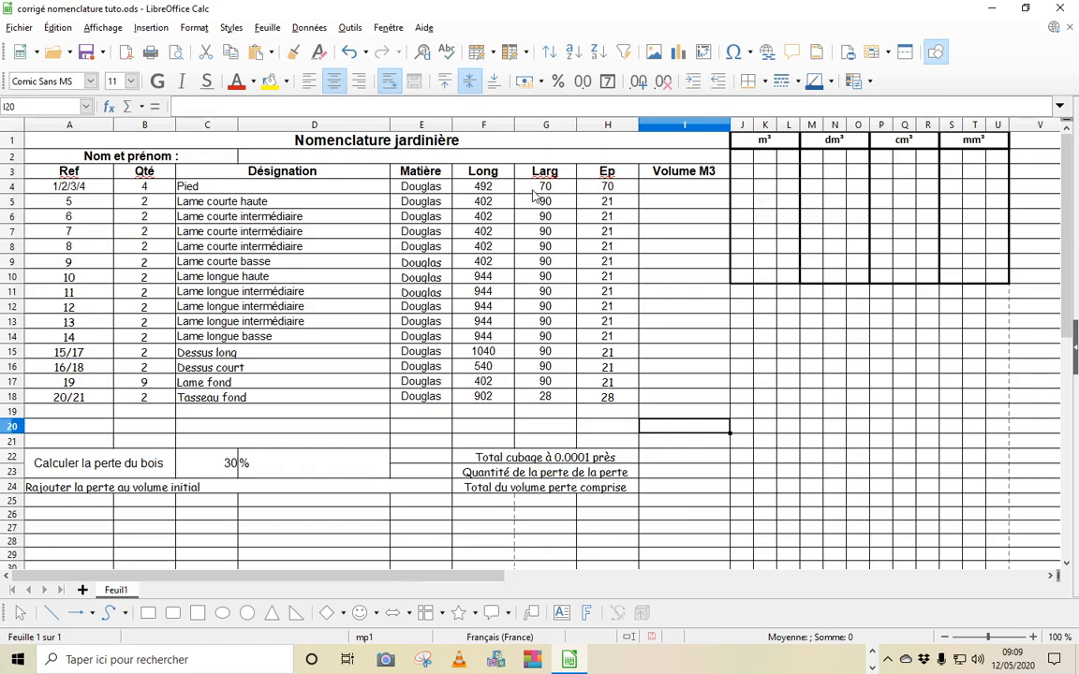
Calculate the Pied volume in cell I4 with the formula =B4*F4*G4*H4.
click(689, 190)
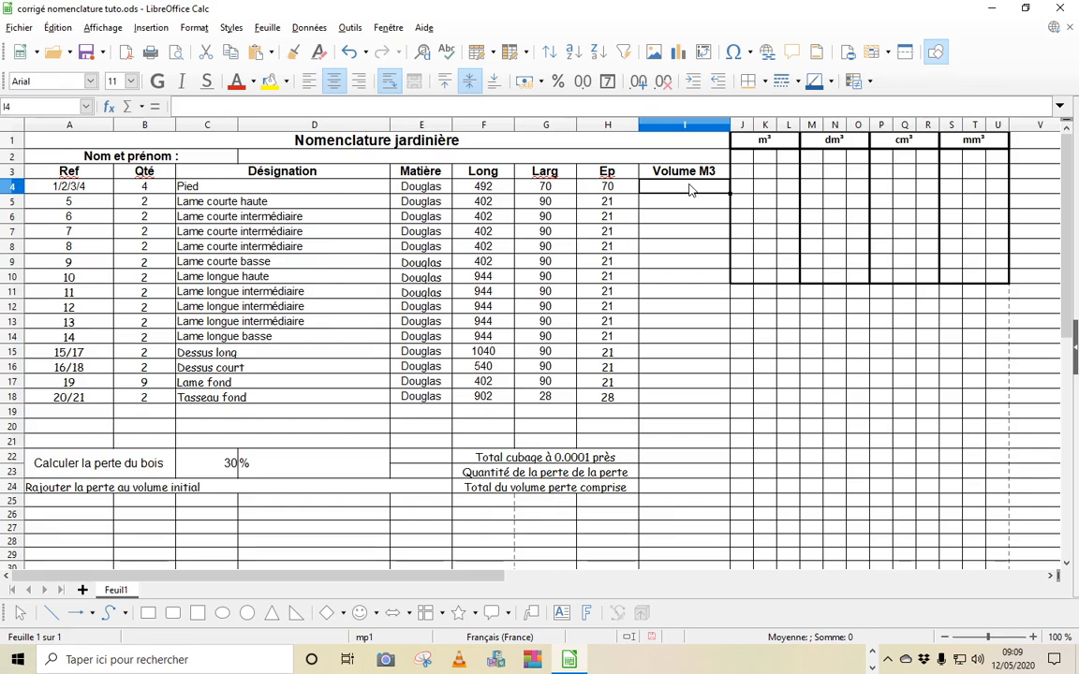
text(=)
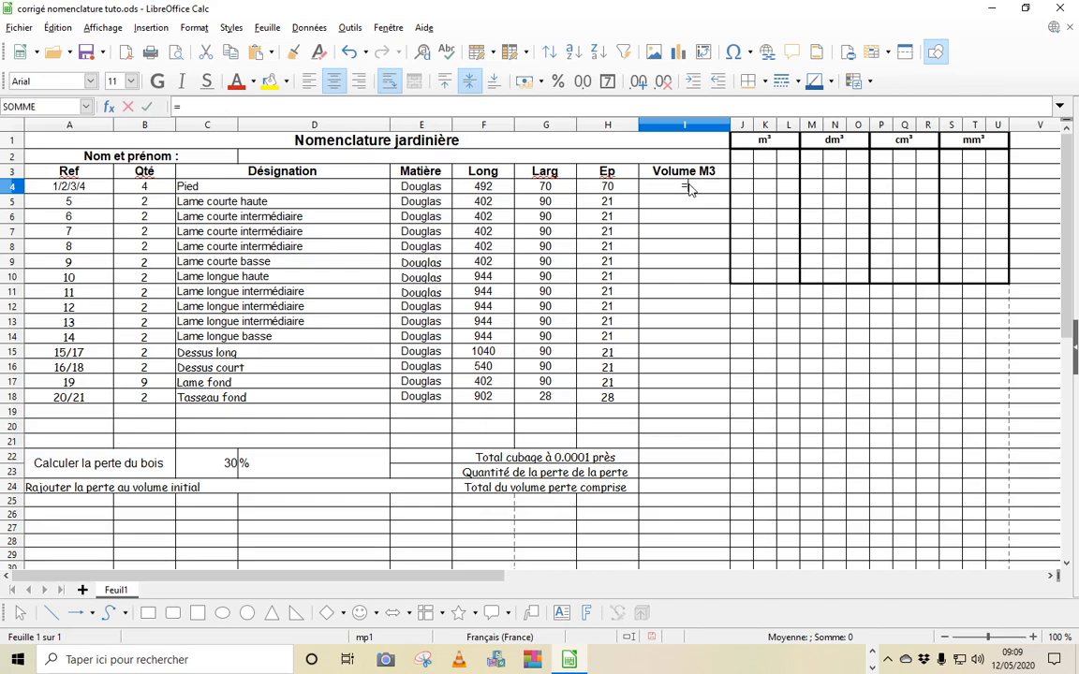
click(144, 189)
text(*)
click(479, 187)
text(*)
click(536, 188)
text(*)
click(600, 192)
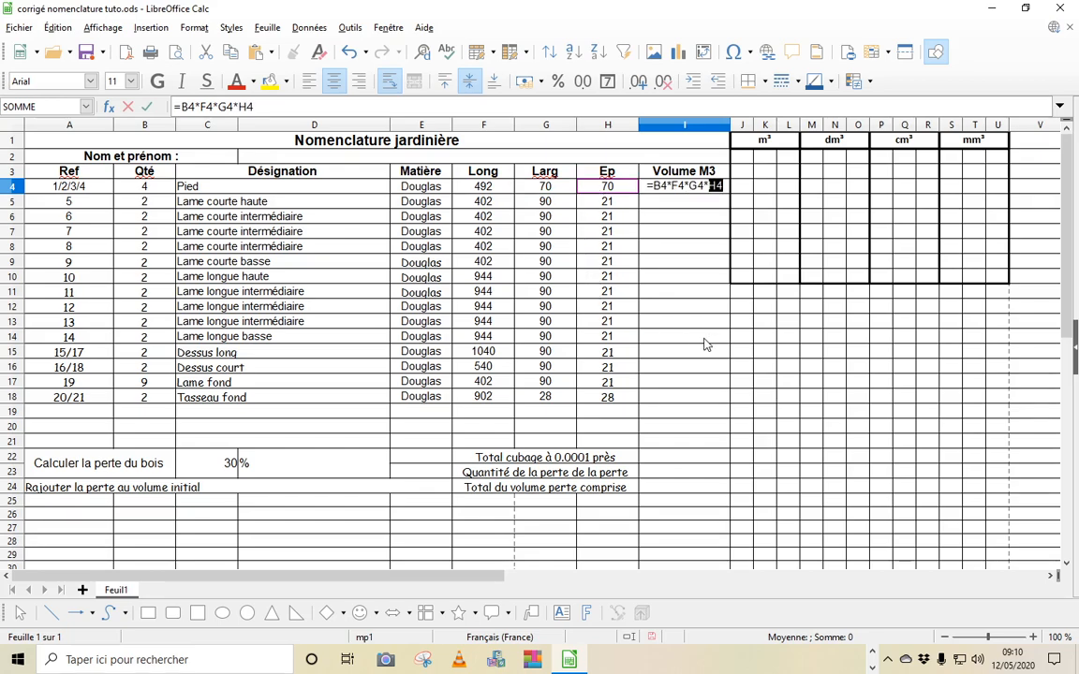
key(Return)
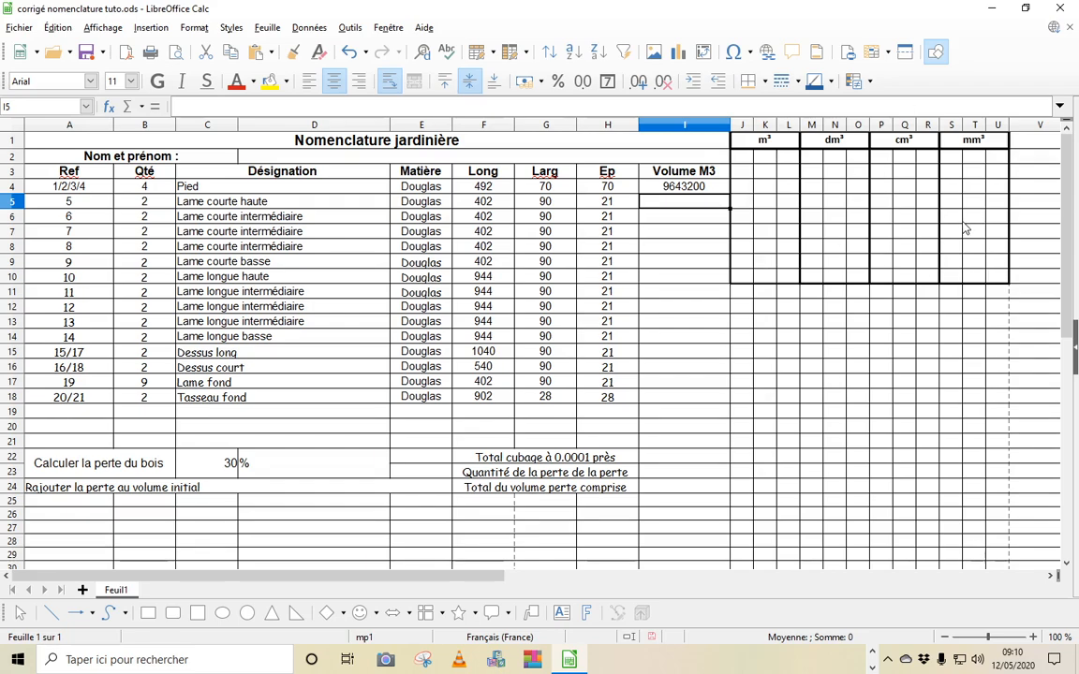
Enter the last three digits of the Pied volume, 2, 0 and 0, in cells S3 to U3 under mm³.
click(1001, 177)
text(002)
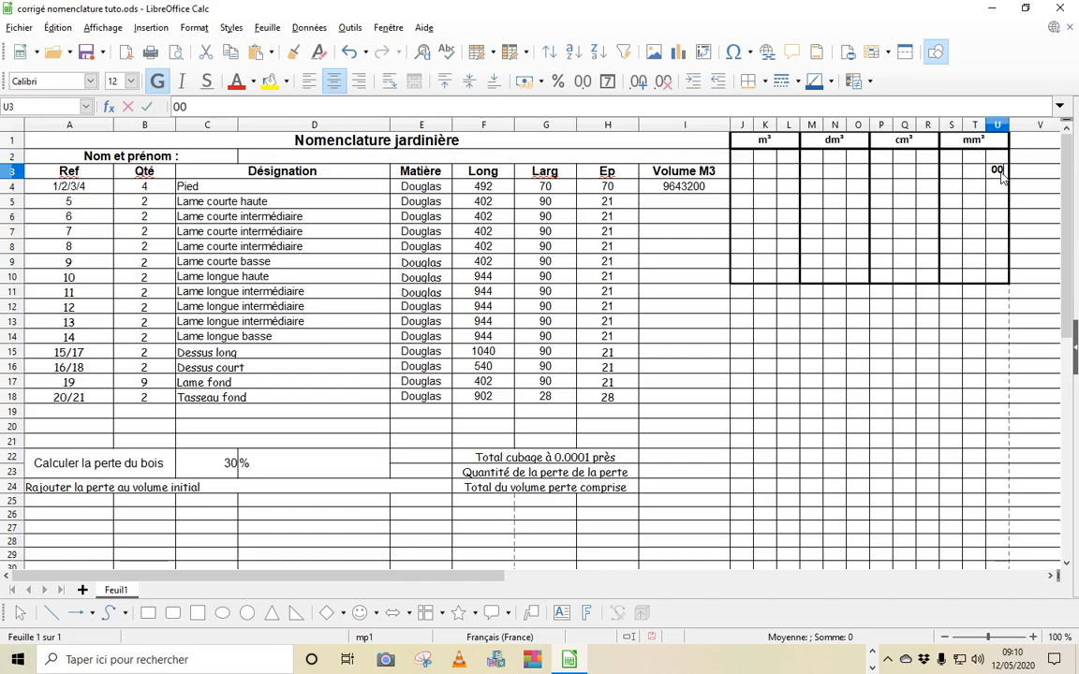
key(BackSpace)
key(BackSpace)
key(Return)
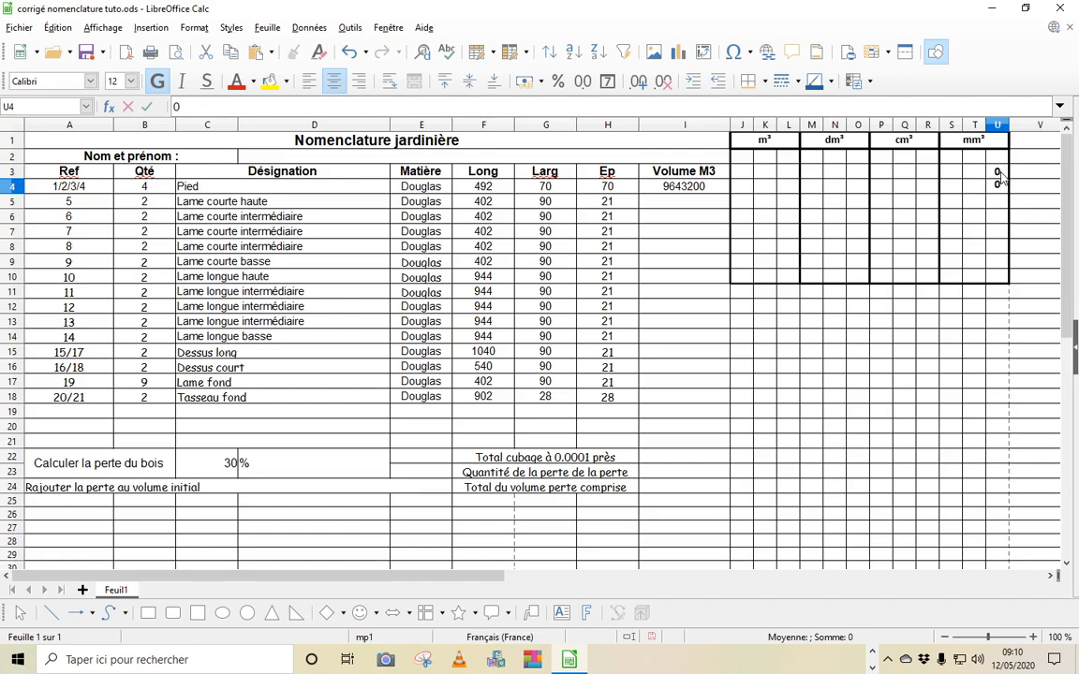
key(BackSpace)
key(Up)
key(Left)
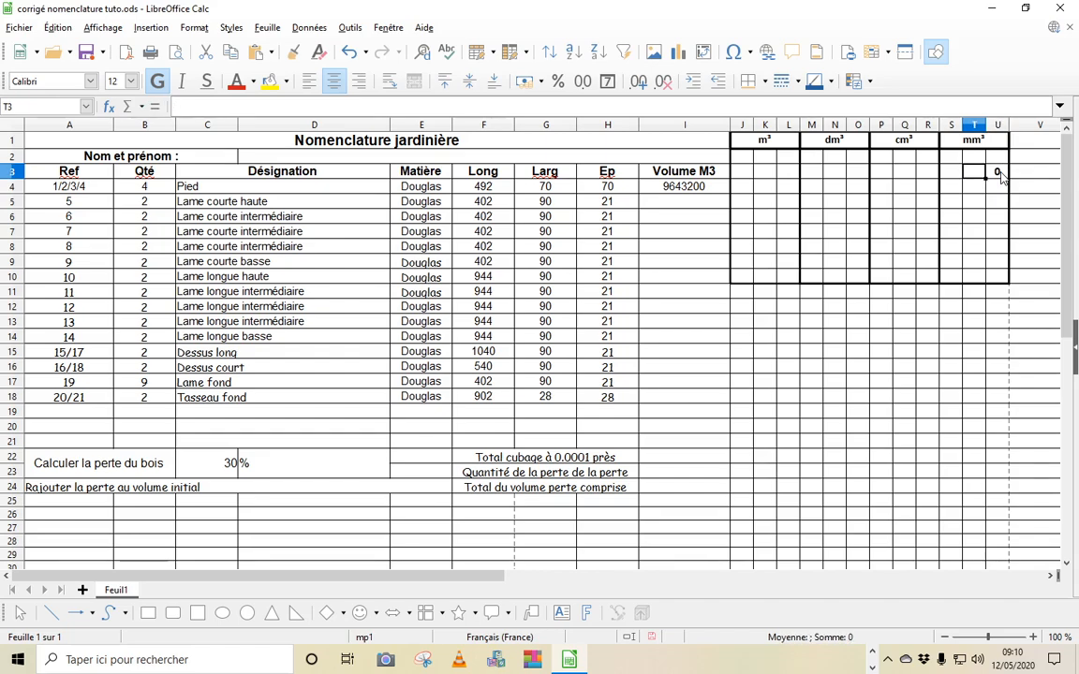
text(0)
key(Left)
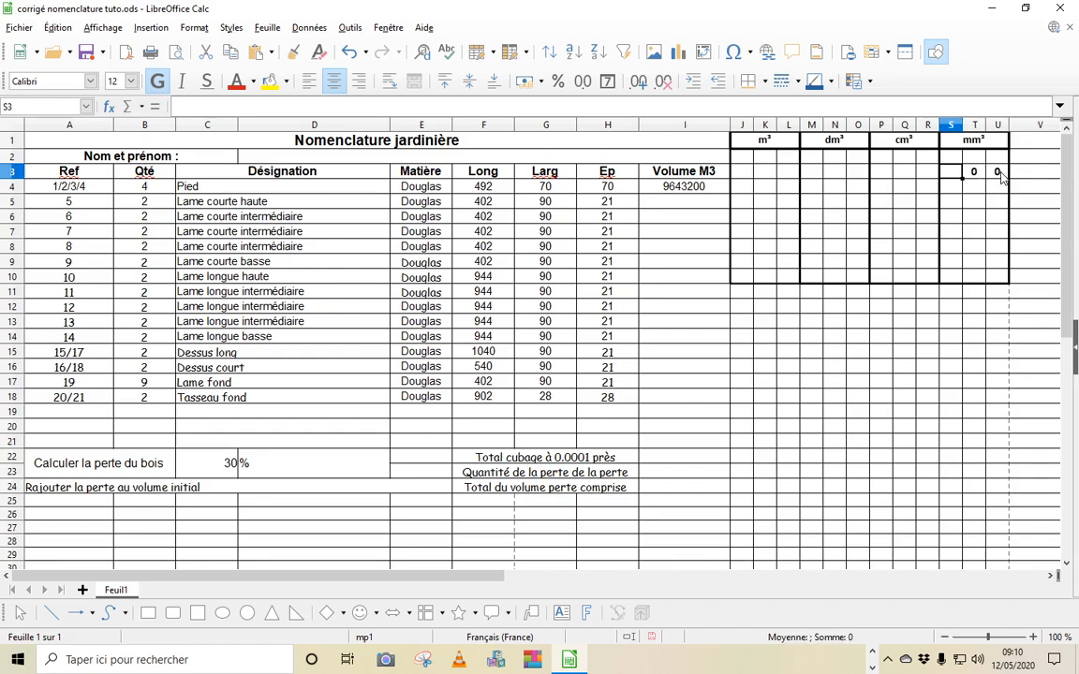
text(2)
key(Left)
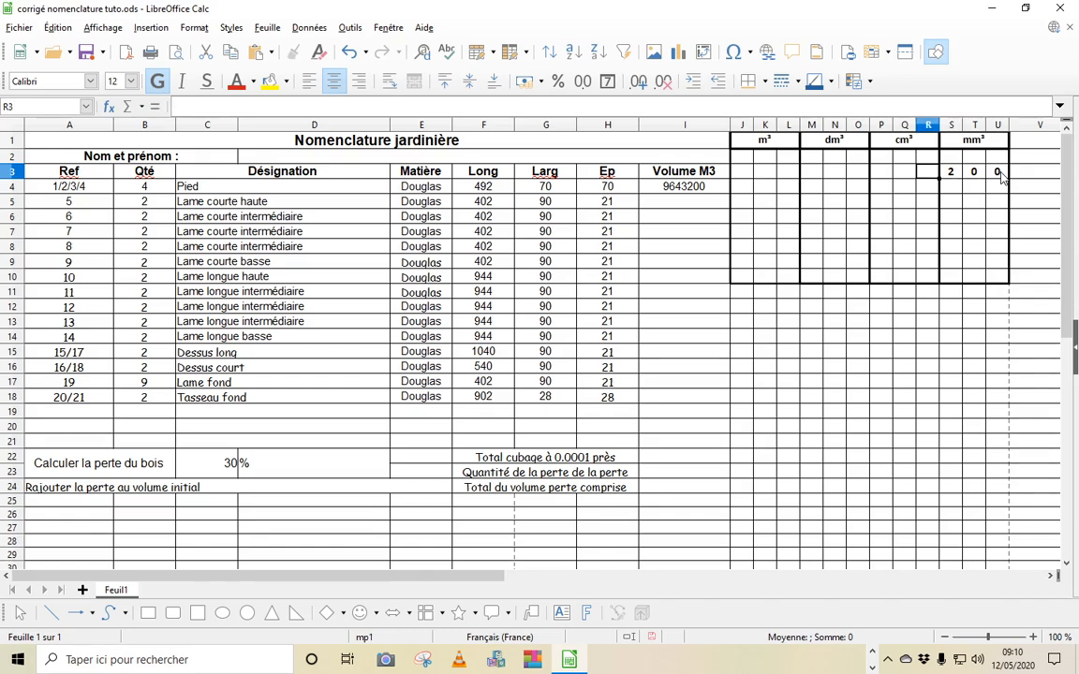
Enter the remaining volume digits one per cell in row 3: 6, 4, 3 under cm³ and 9 in the dm³ units column.
text(3)
key(Left)
text(4)
key(Left)
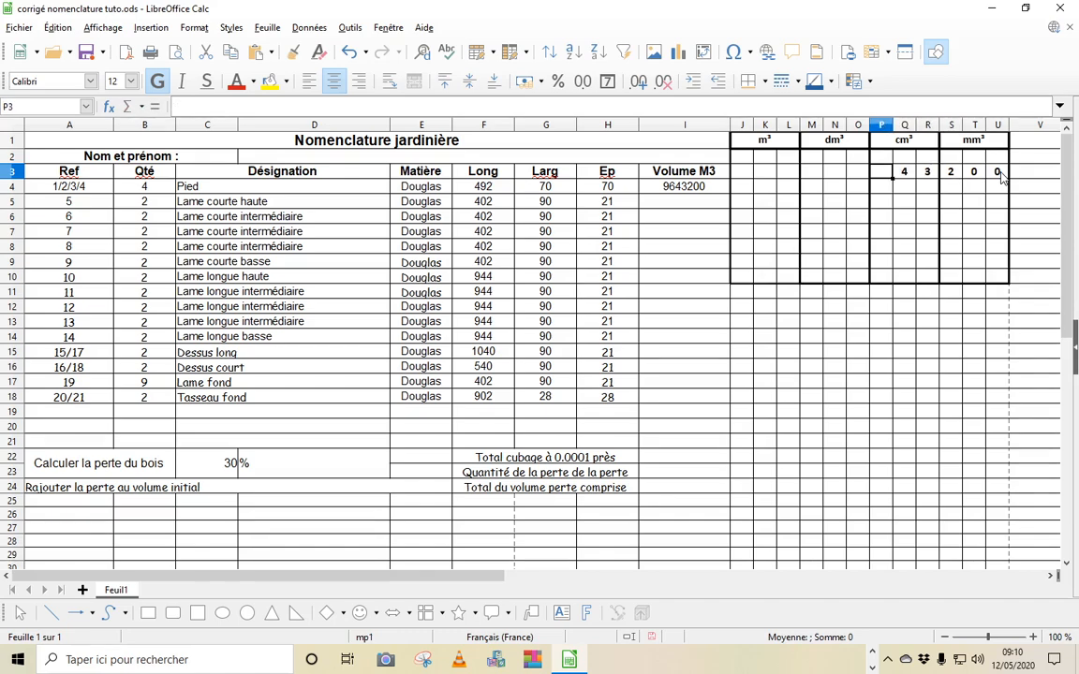
text(6)
key(Left)
text(9)
key(Left)
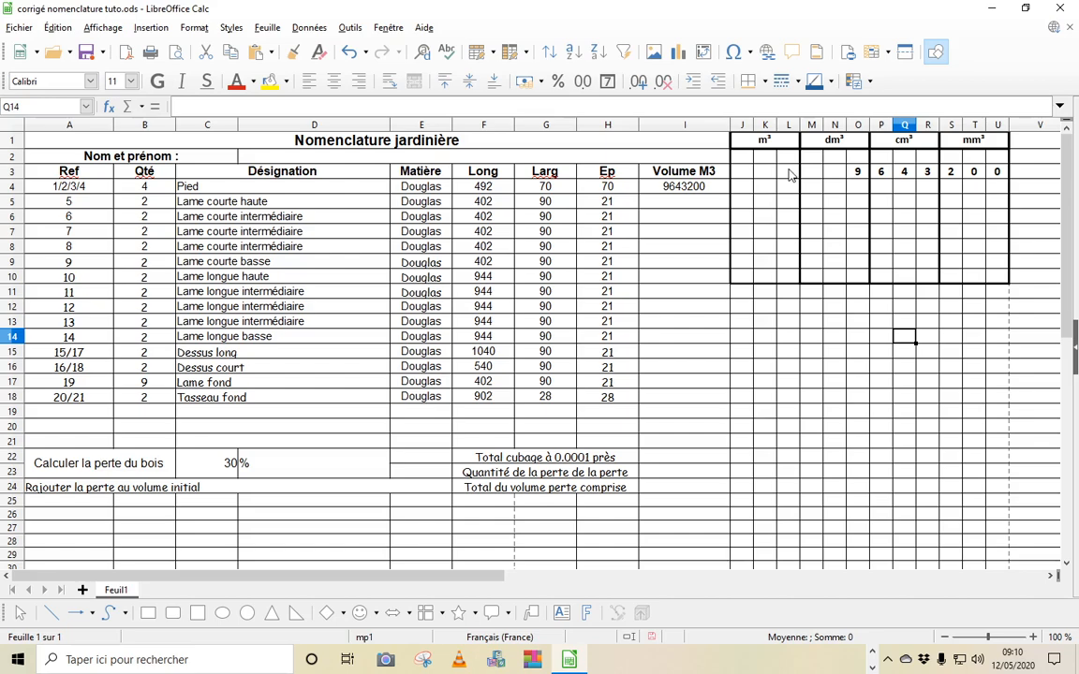
click(665, 186)
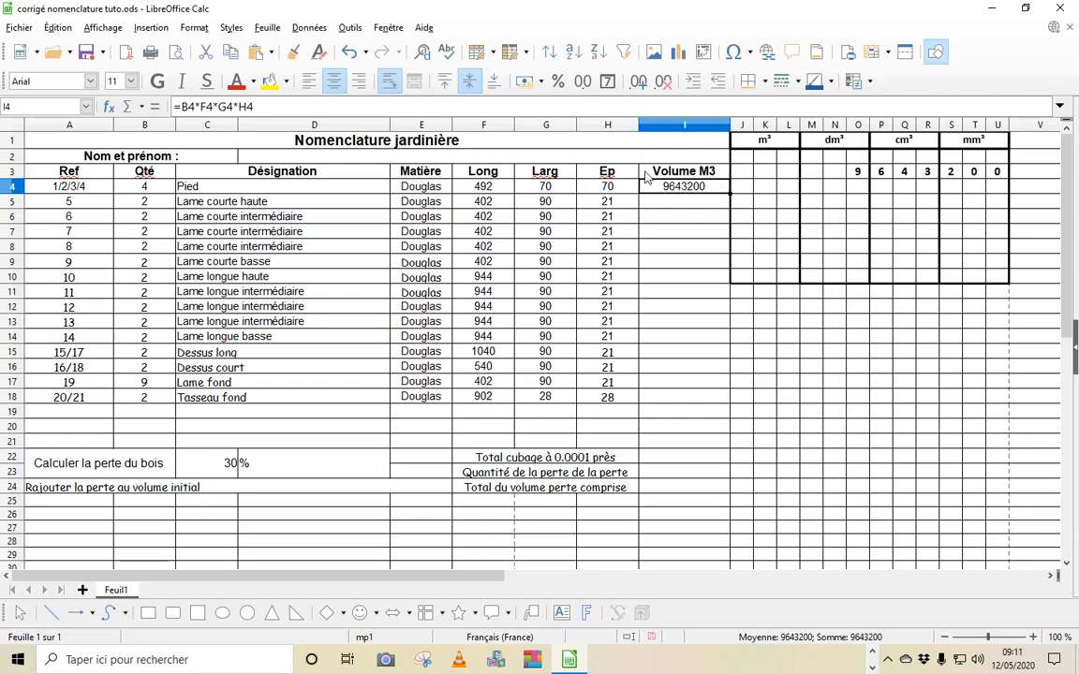
drag(254, 107, 171, 94)
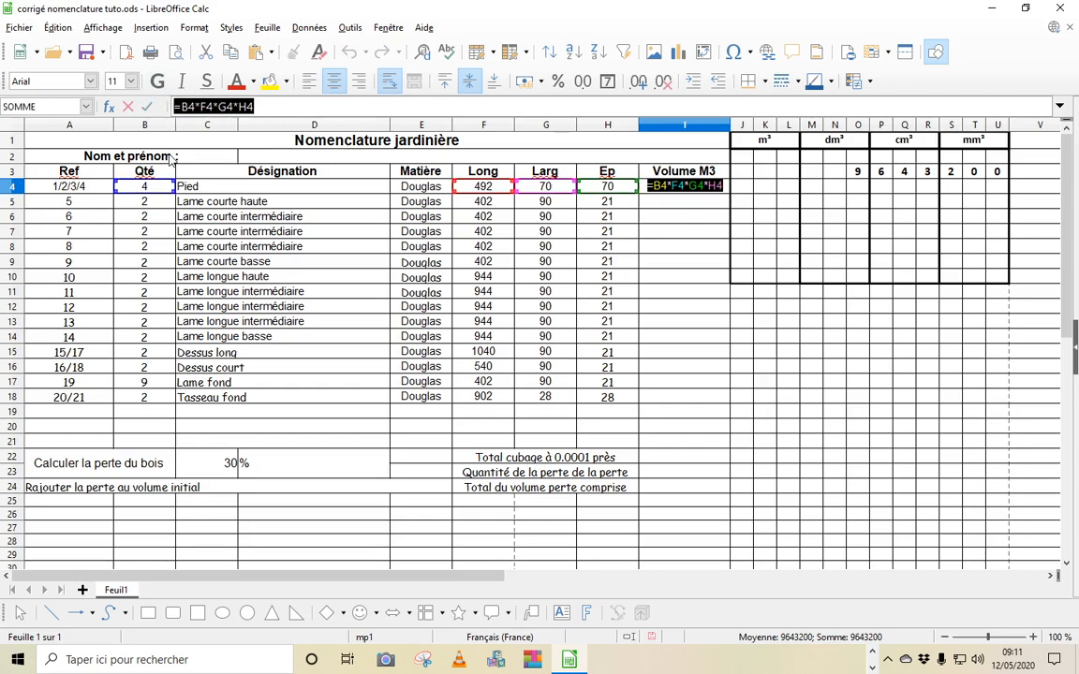
click(270, 106)
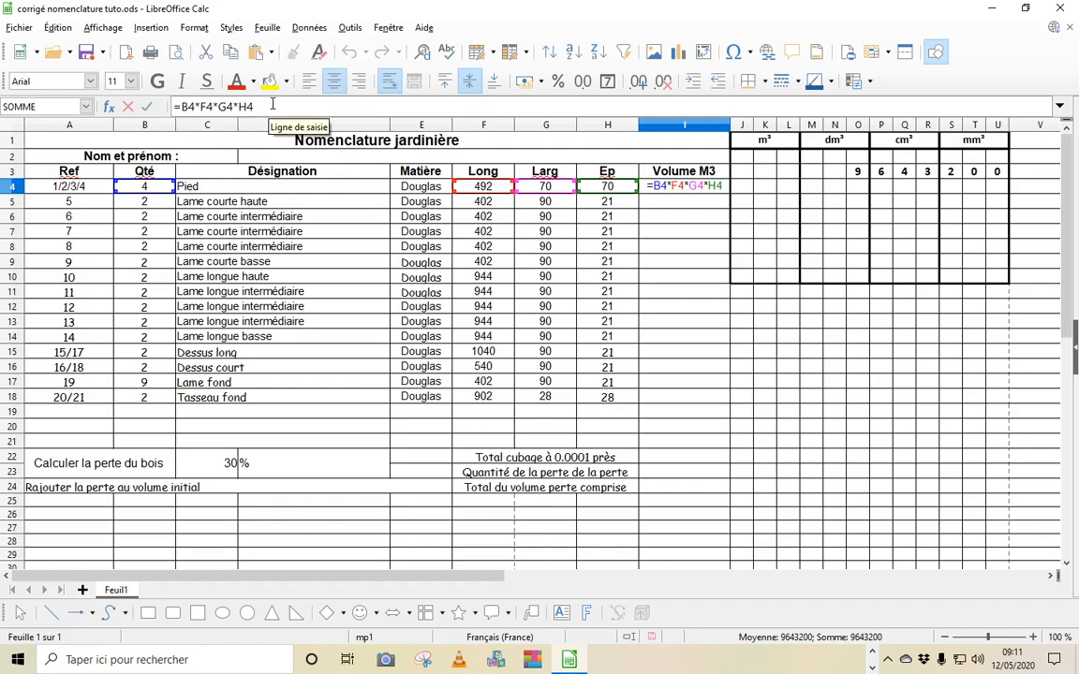
click(182, 106)
text(()
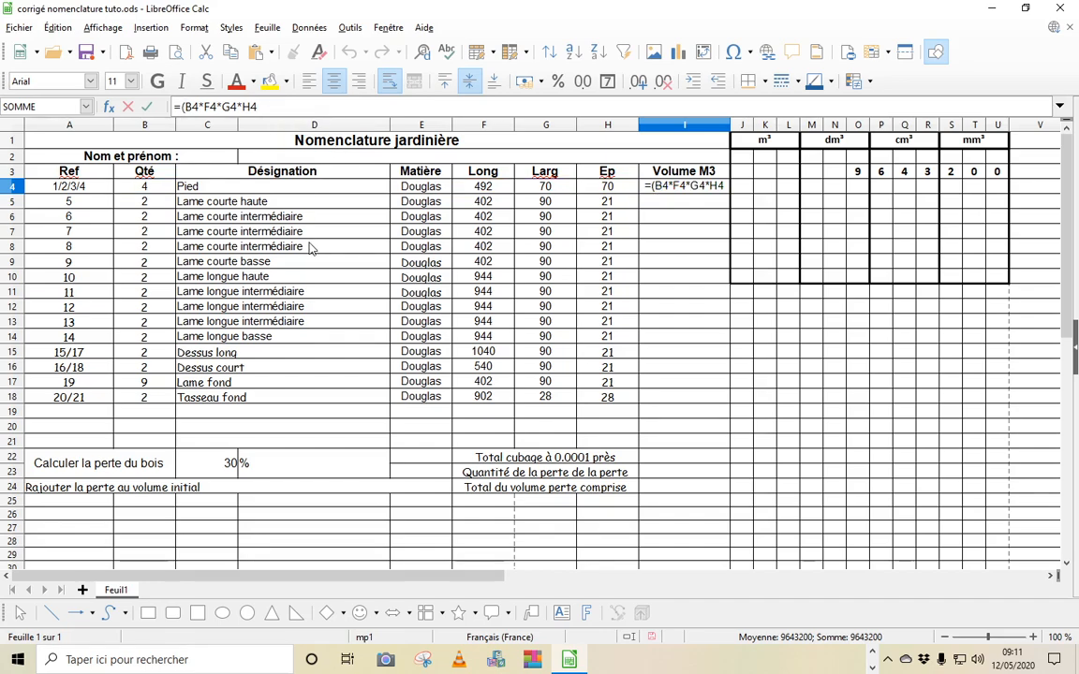
text())
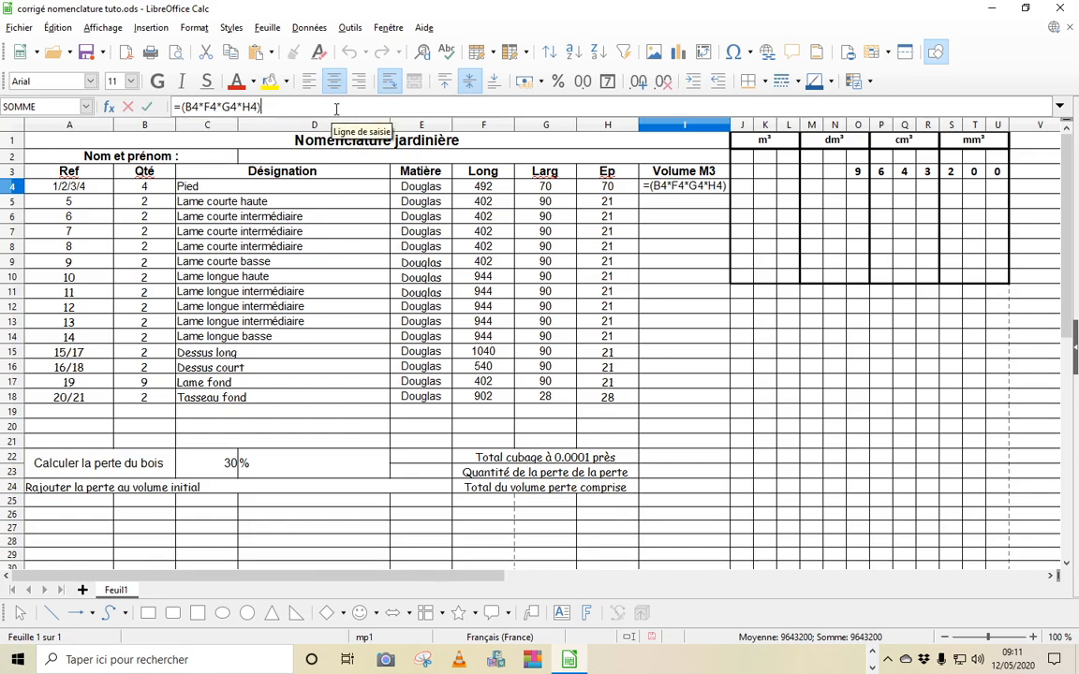
text(/)
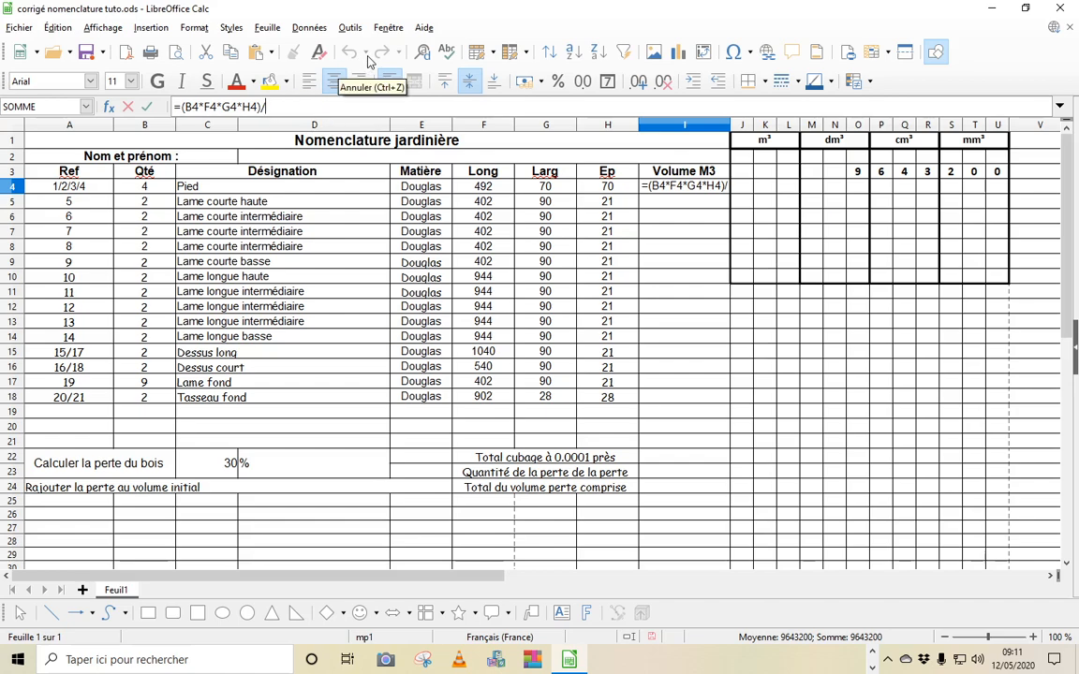
text(10)
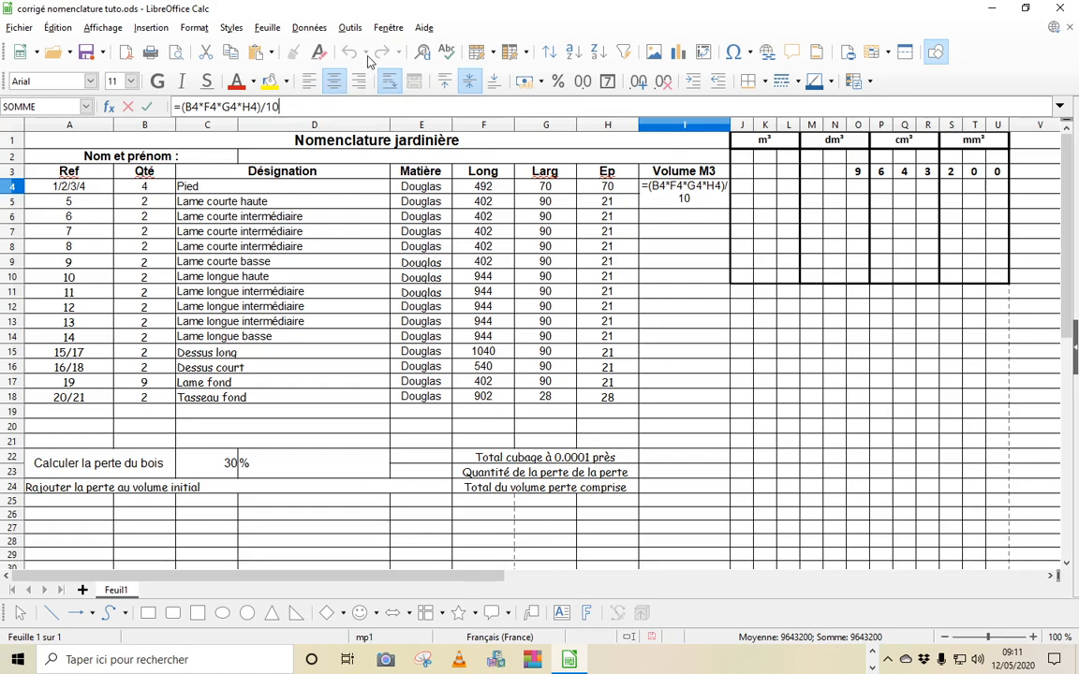
text(00000000)
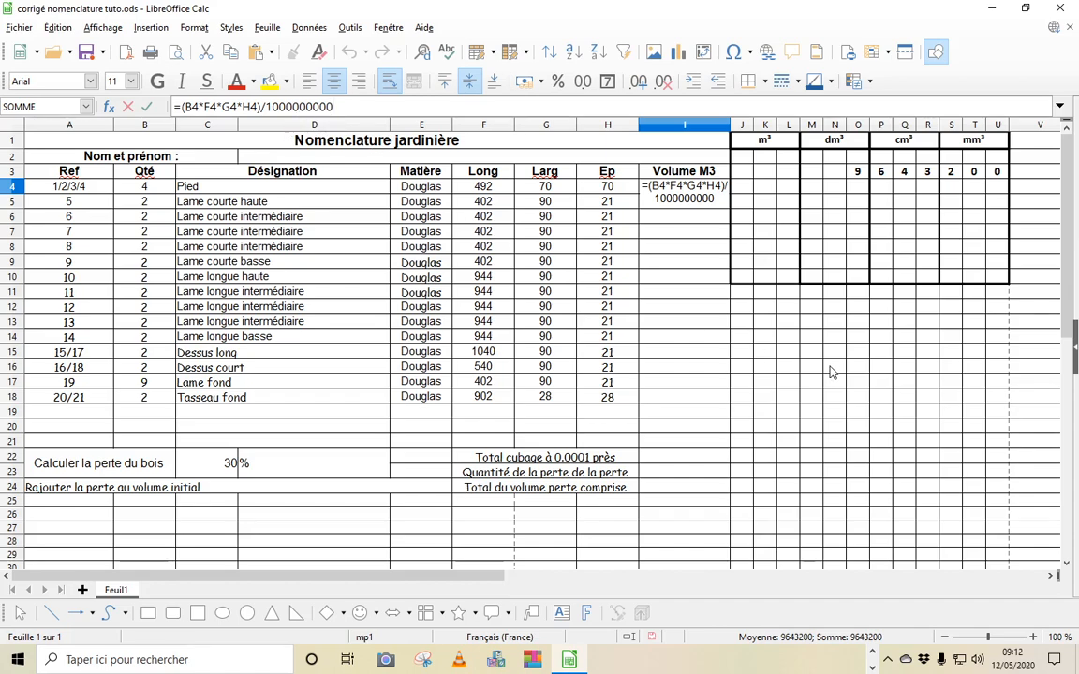
key(Return)
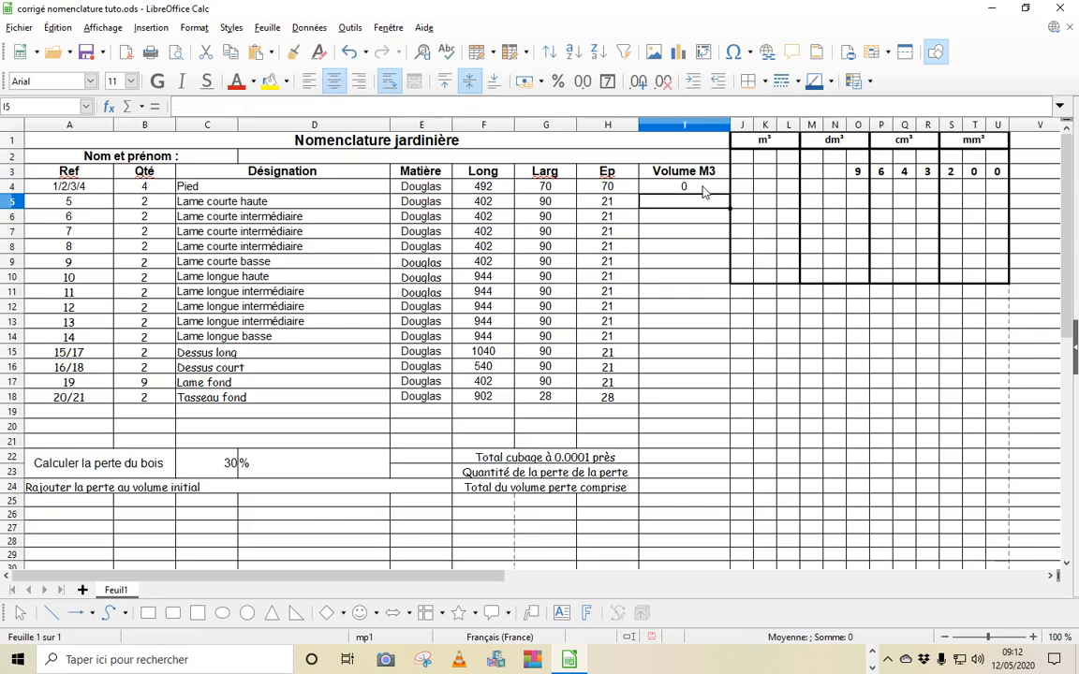
Format the volume cells I4 to I24 as numbers with 4 decimal places.
drag(704, 190, 702, 492)
right_click(703, 375)
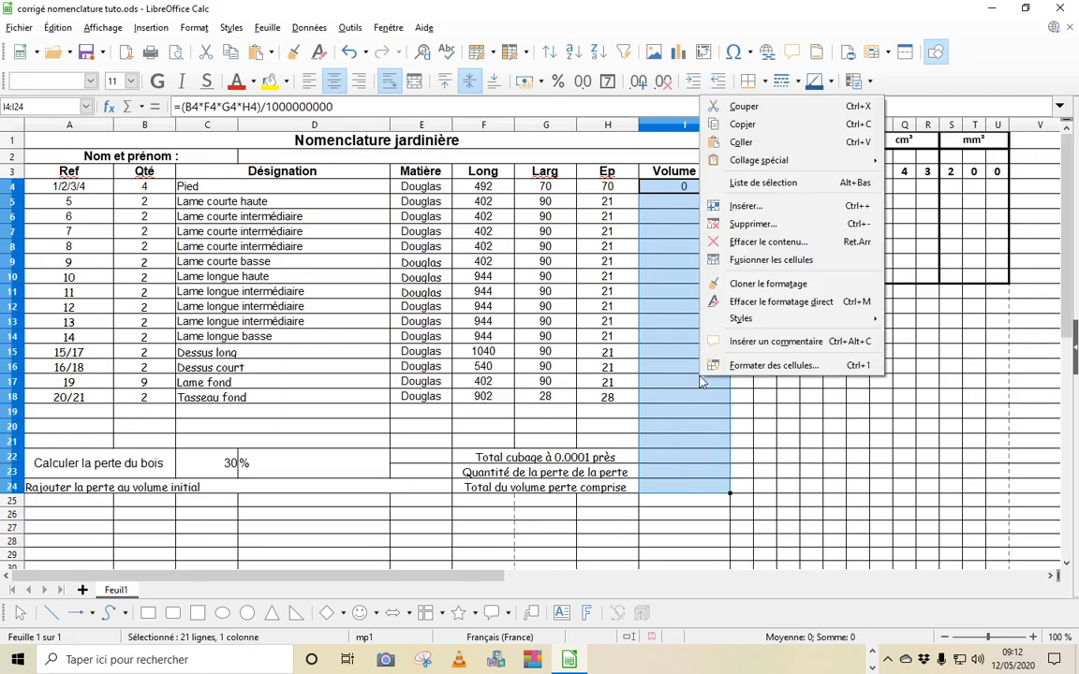
click(754, 364)
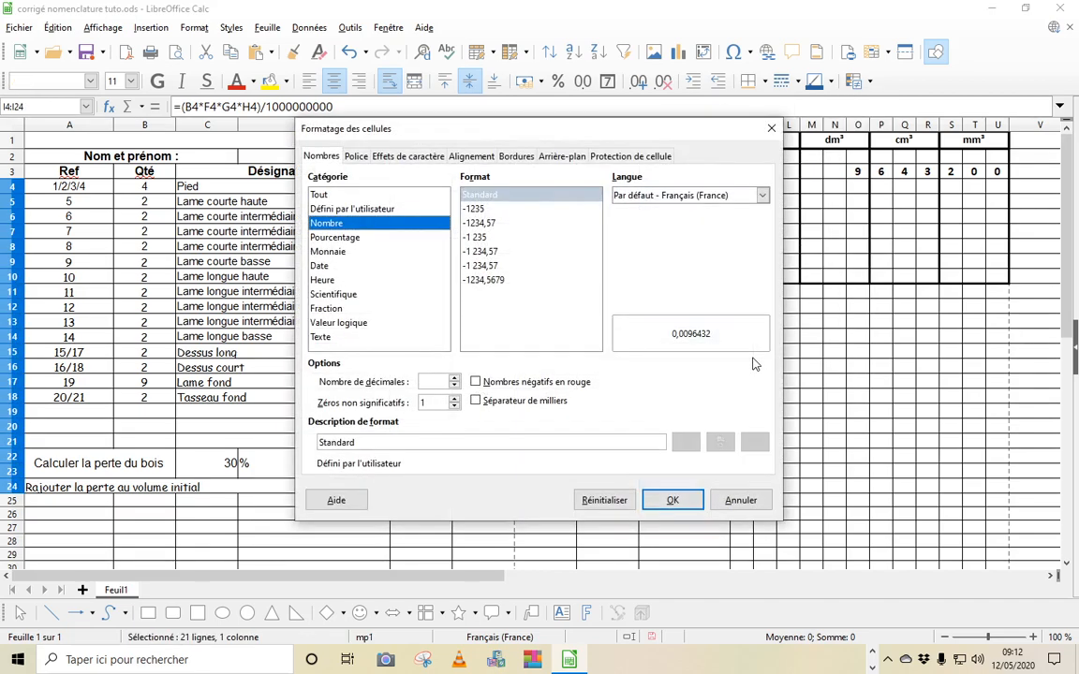
click(455, 379)
click(454, 378)
click(454, 379)
click(454, 379)
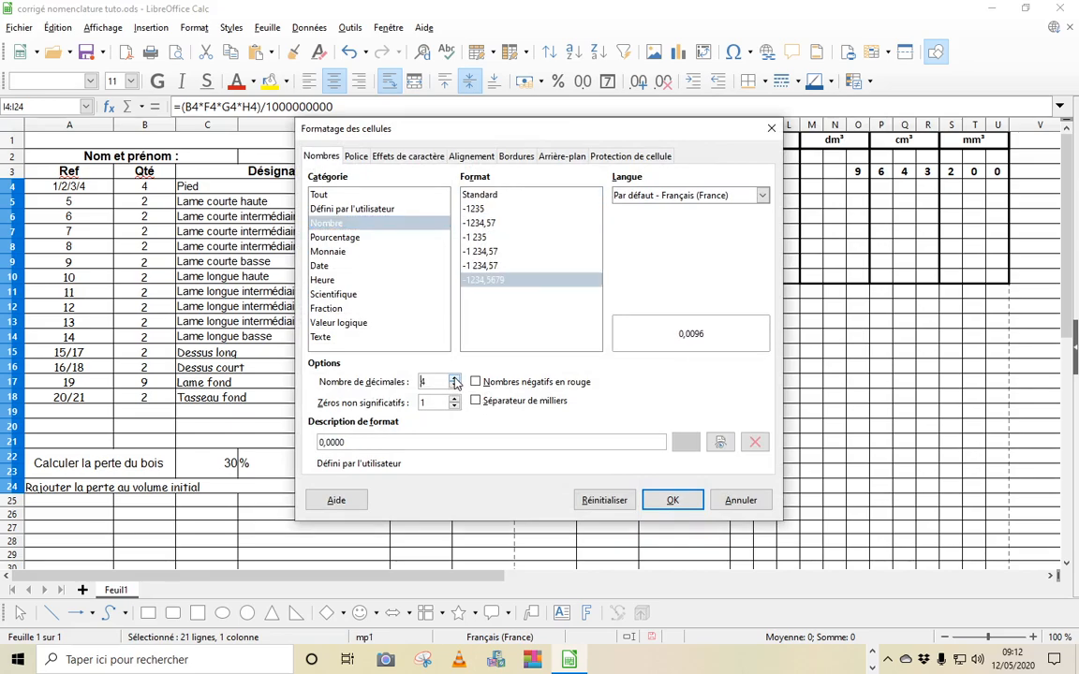
click(684, 502)
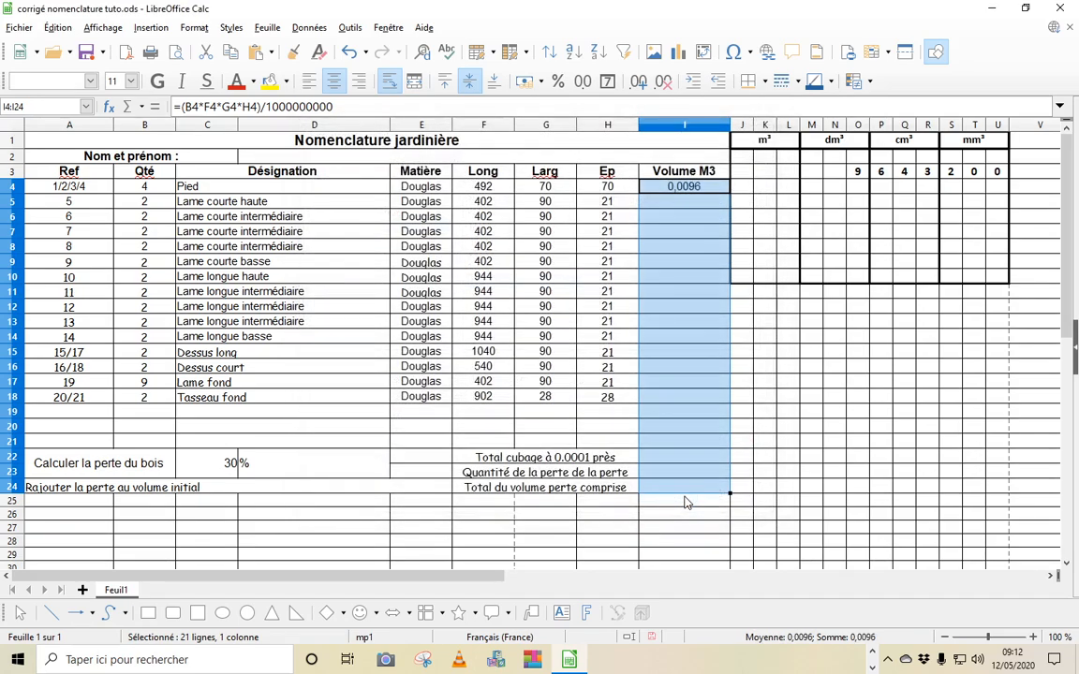
click(843, 338)
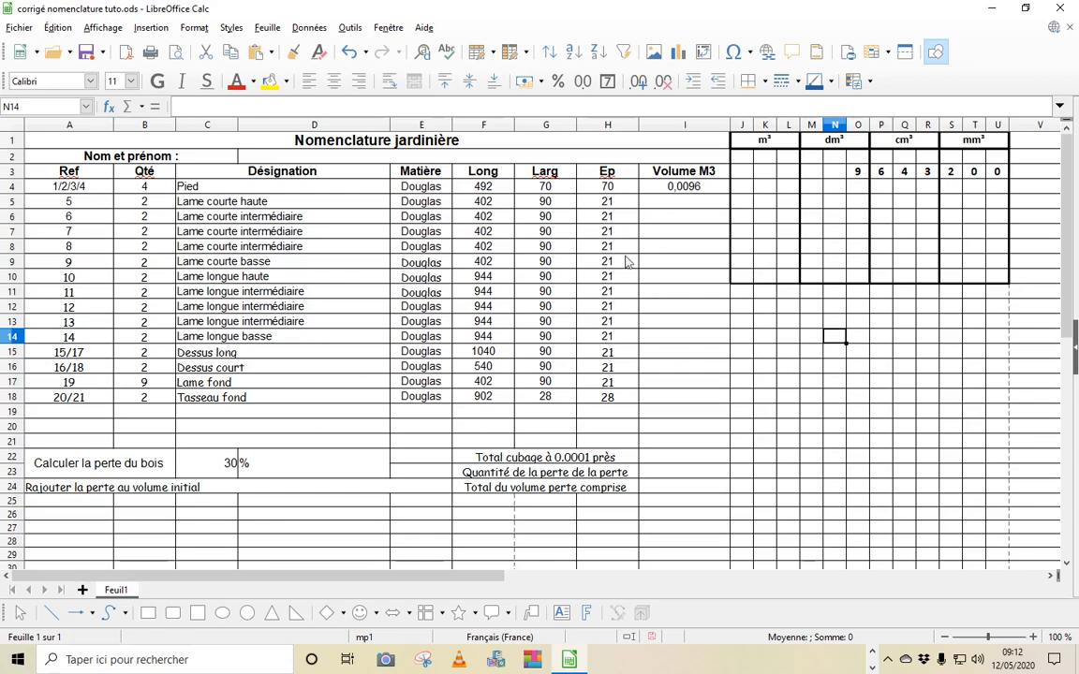
Fill the Pied volume formula from I4 down through I18 to calculate the volume of every remaining part.
click(686, 189)
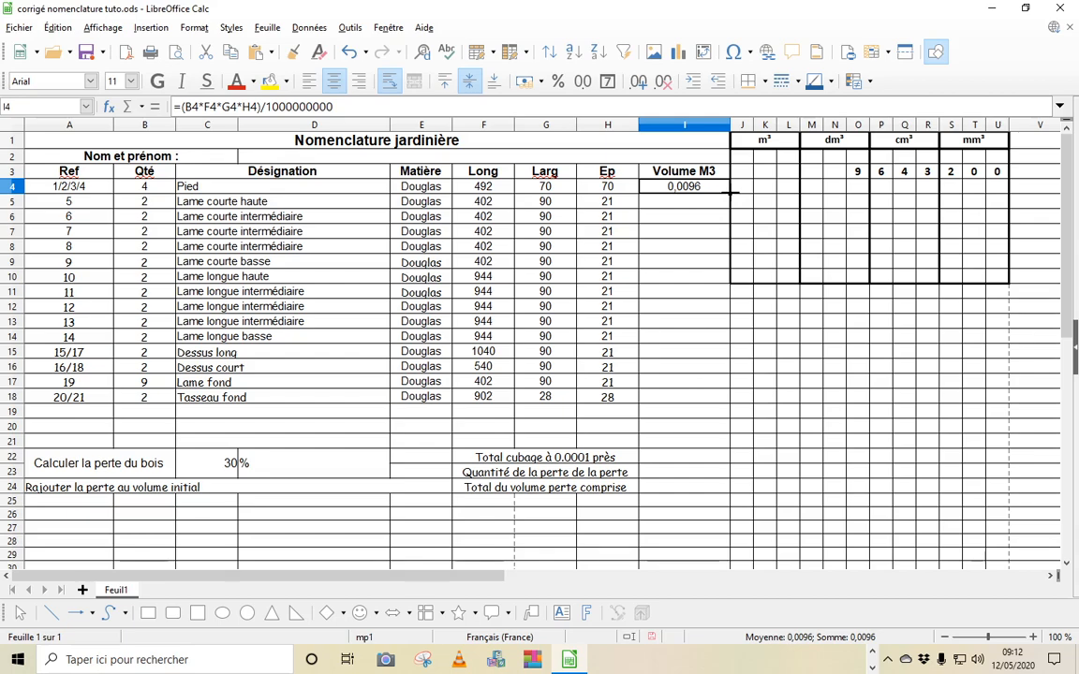
drag(730, 193, 727, 404)
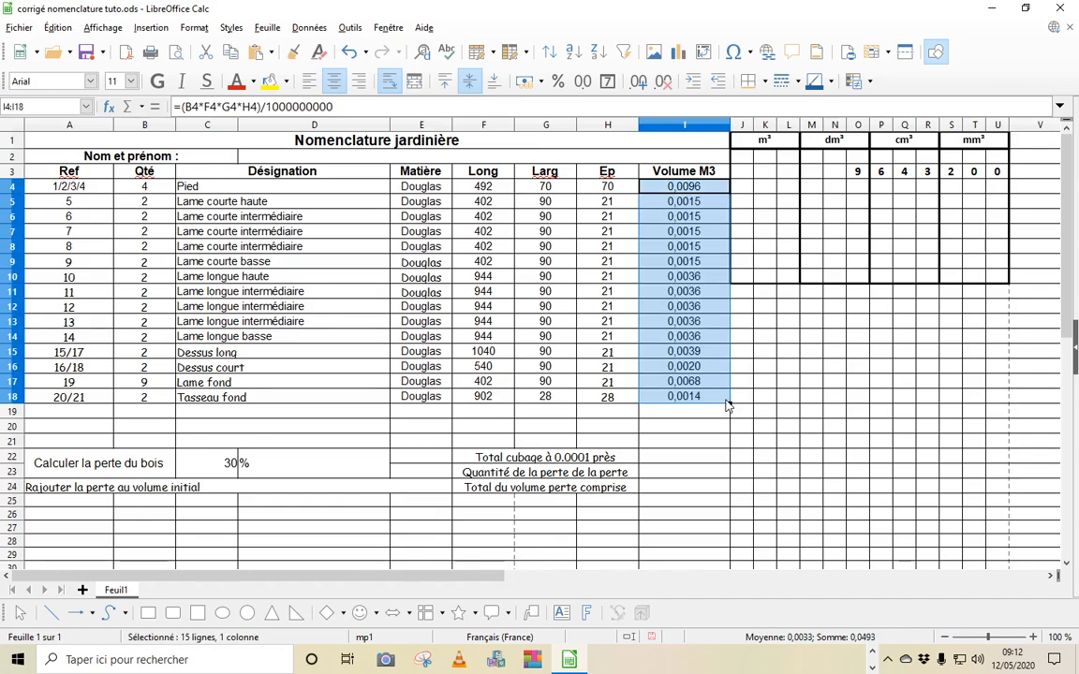
click(811, 367)
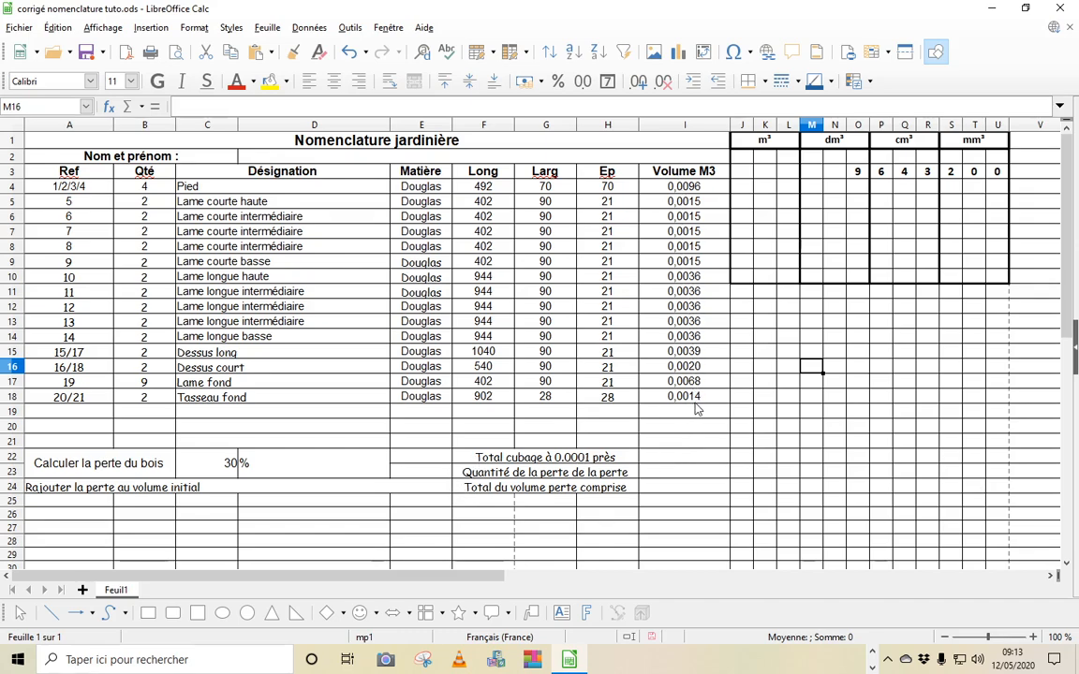
Look through the function list for cell I22, read the description of SOMME, and leave without inserting a function.
click(683, 460)
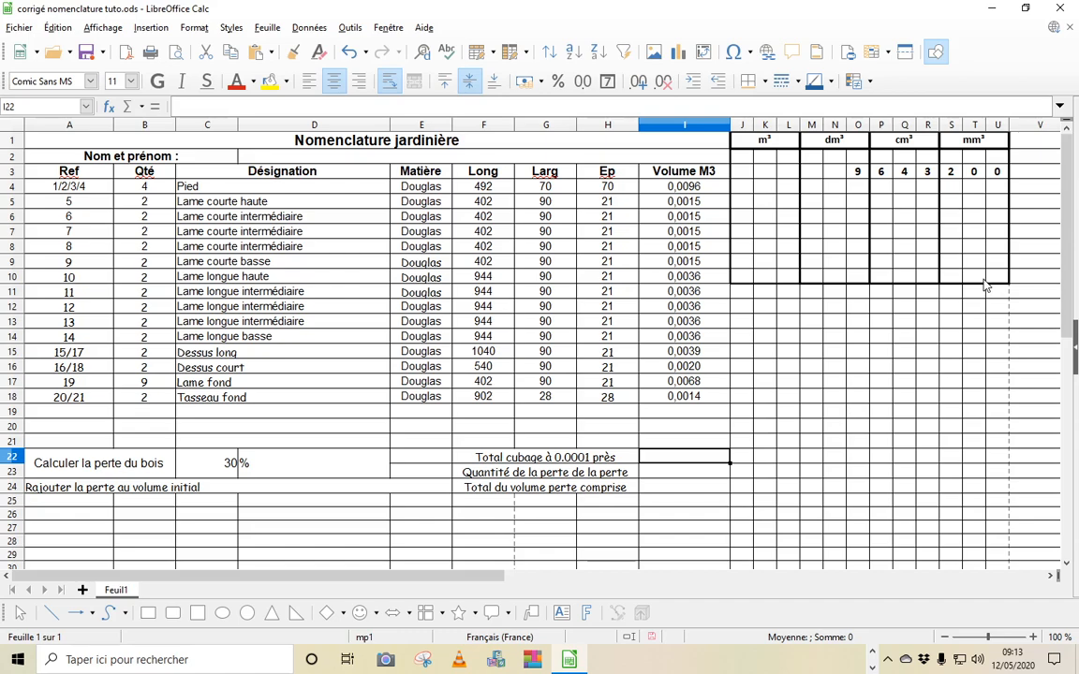
click(151, 28)
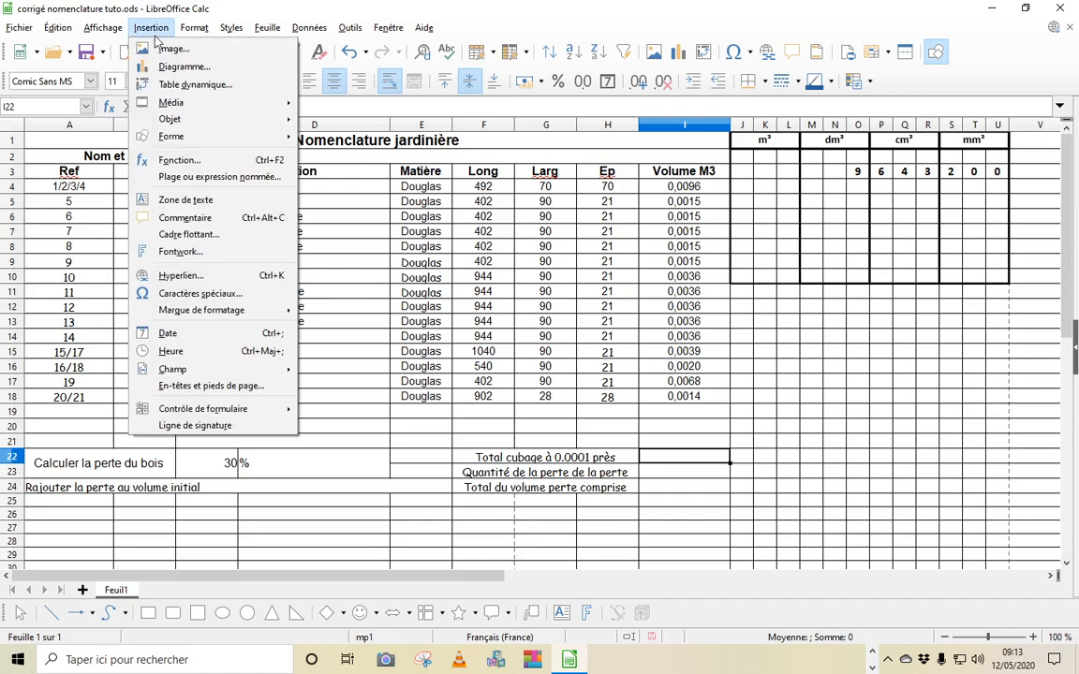
click(173, 165)
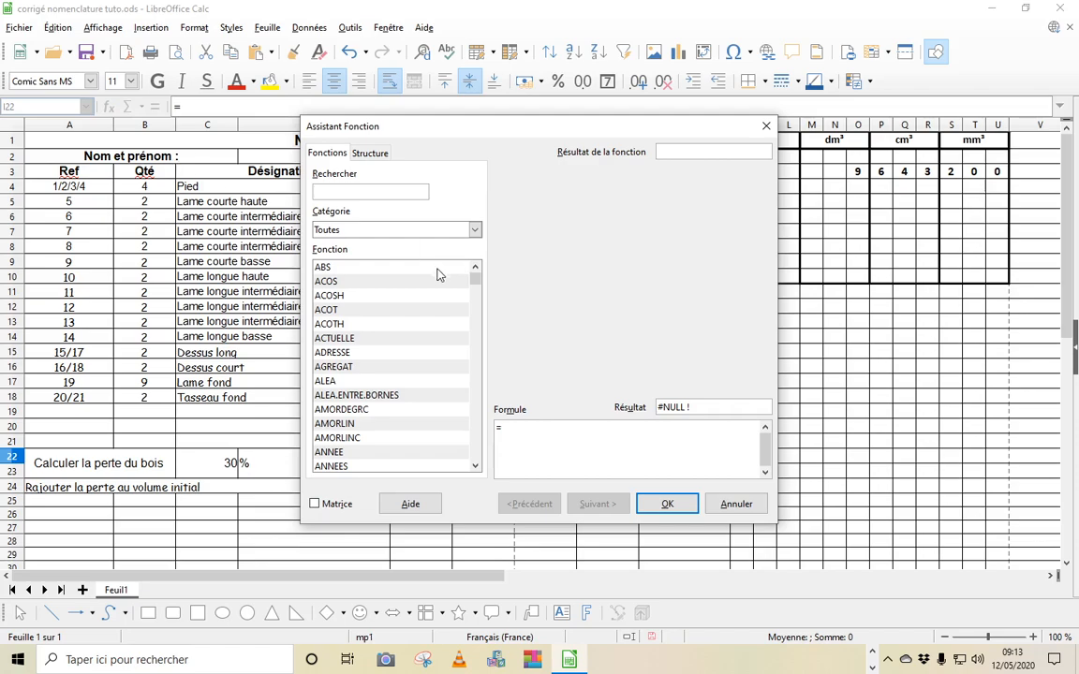
scroll(426, 308, down, 3)
scroll(423, 311, down, 3)
scroll(423, 311, down, 2)
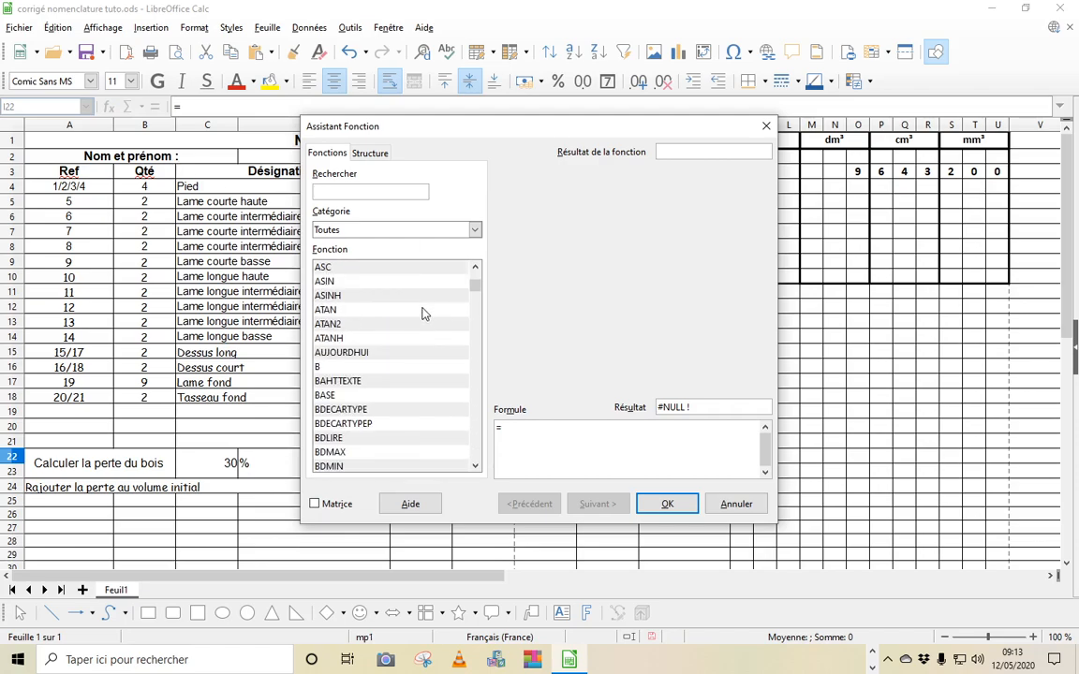
scroll(363, 374, up, 3)
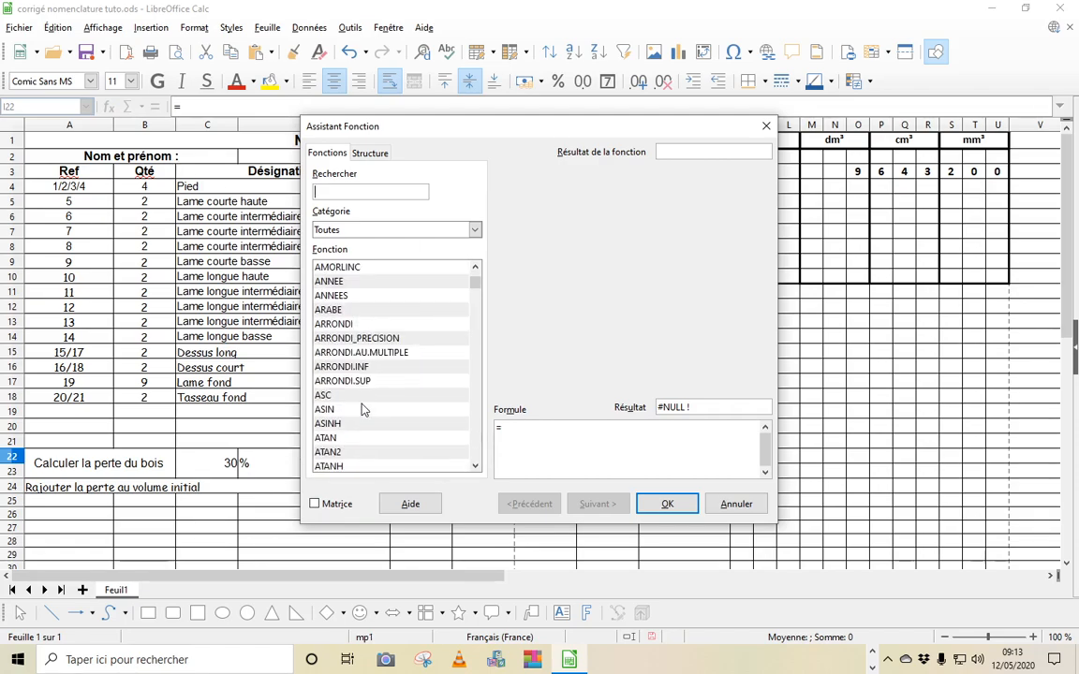
click(348, 324)
scroll(391, 294, down, 20)
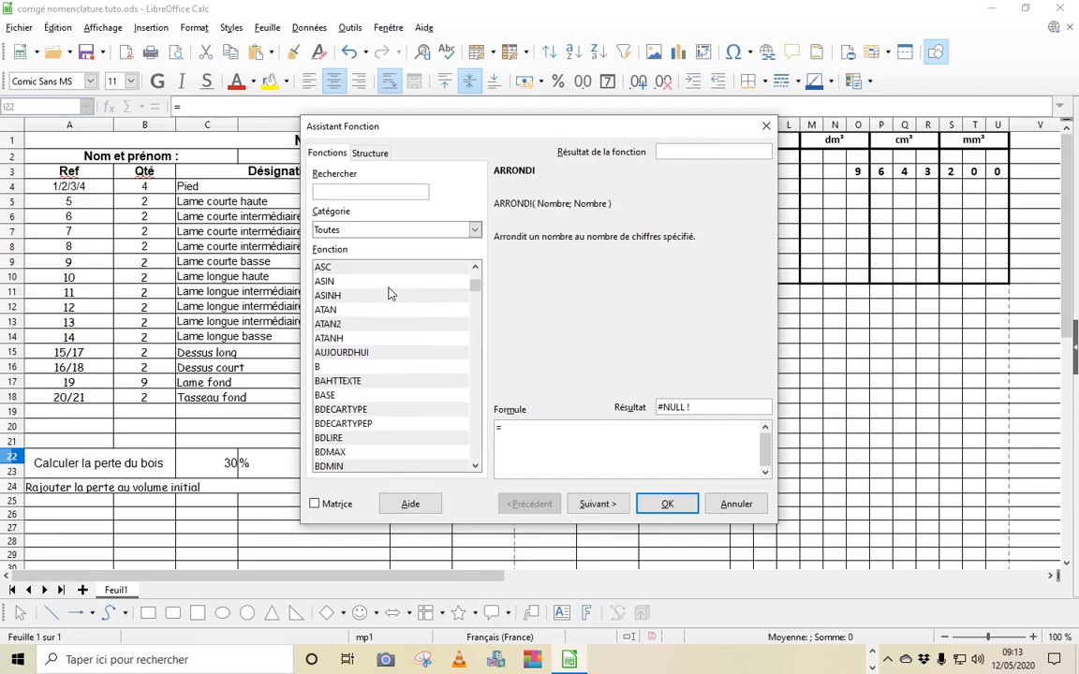
scroll(391, 294, down, 12)
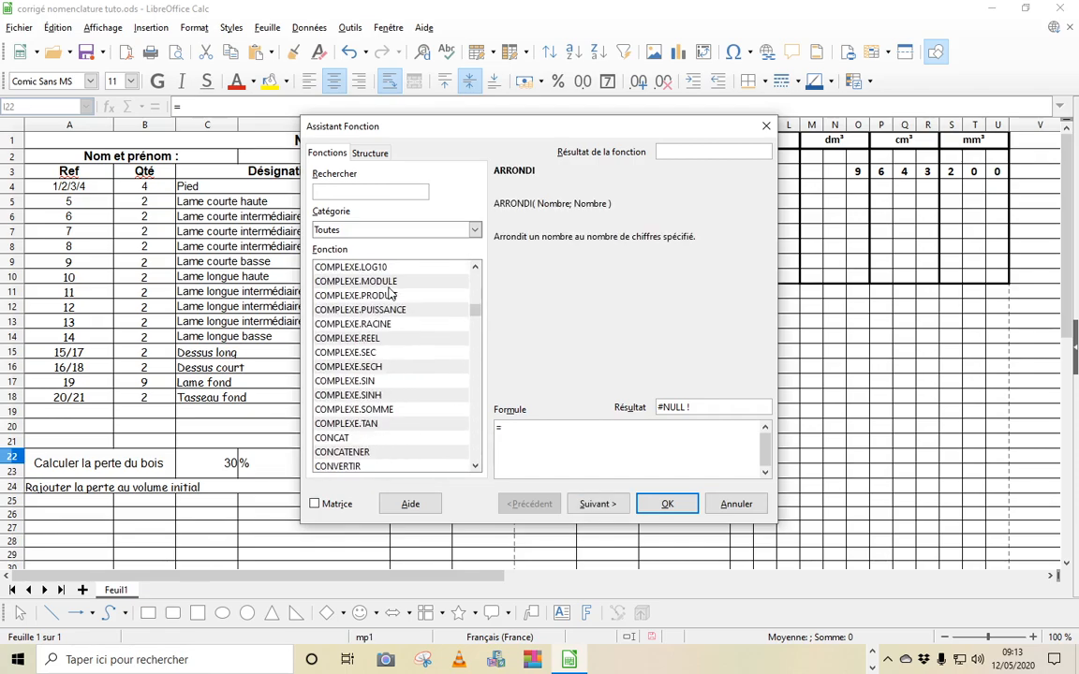
scroll(392, 294, down, 10)
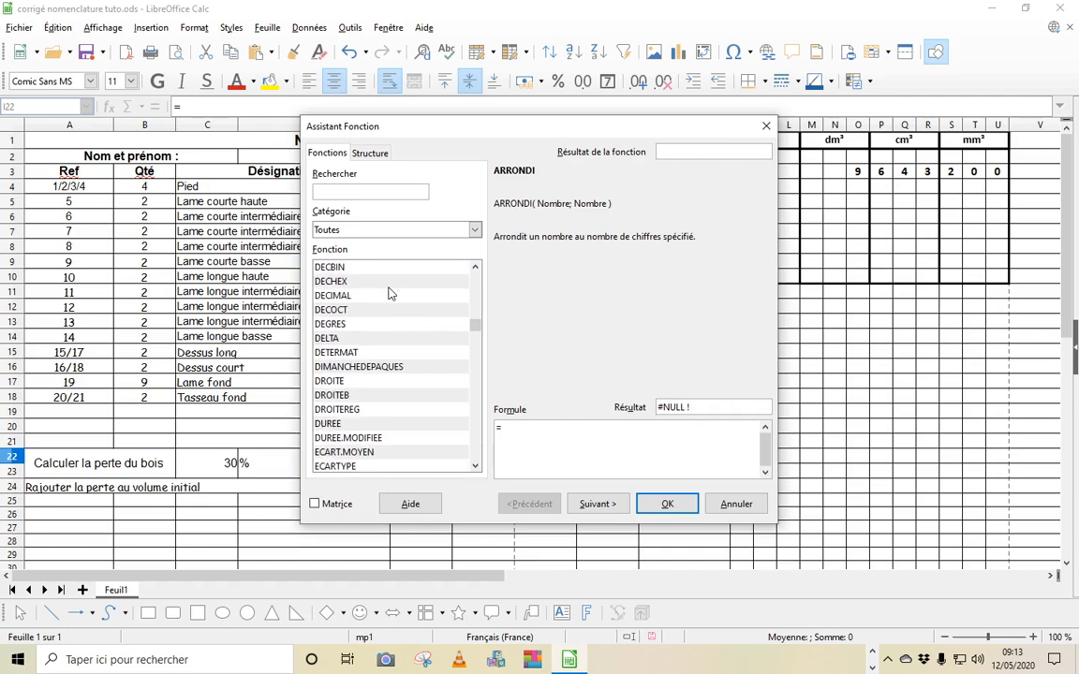
scroll(360, 388, down, 3)
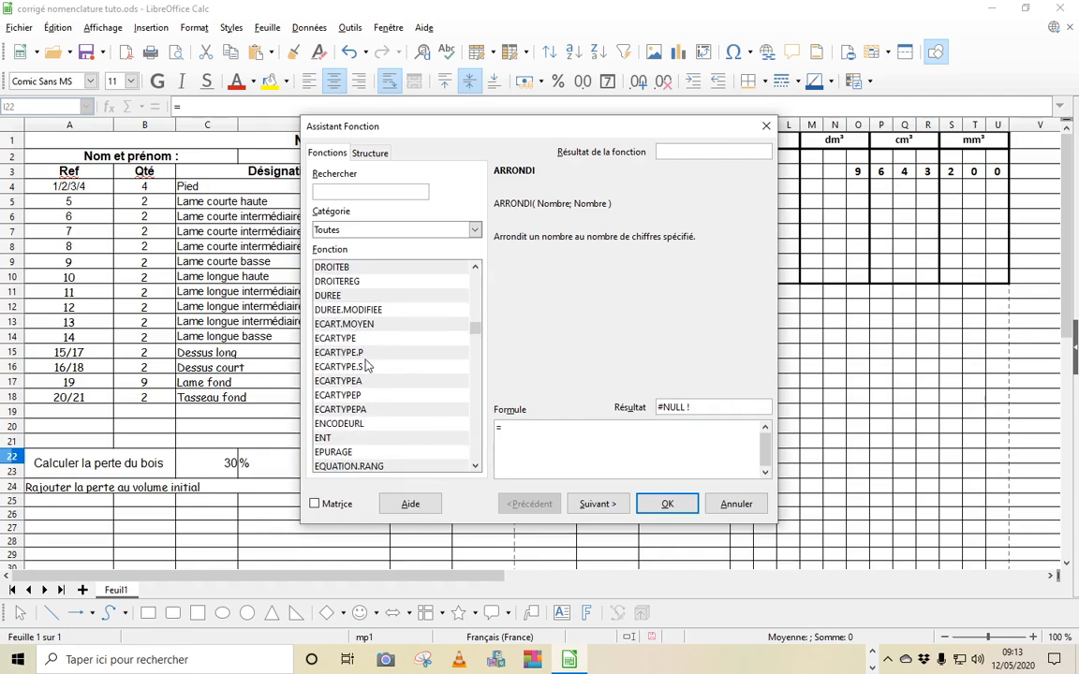
scroll(349, 318, down, 10)
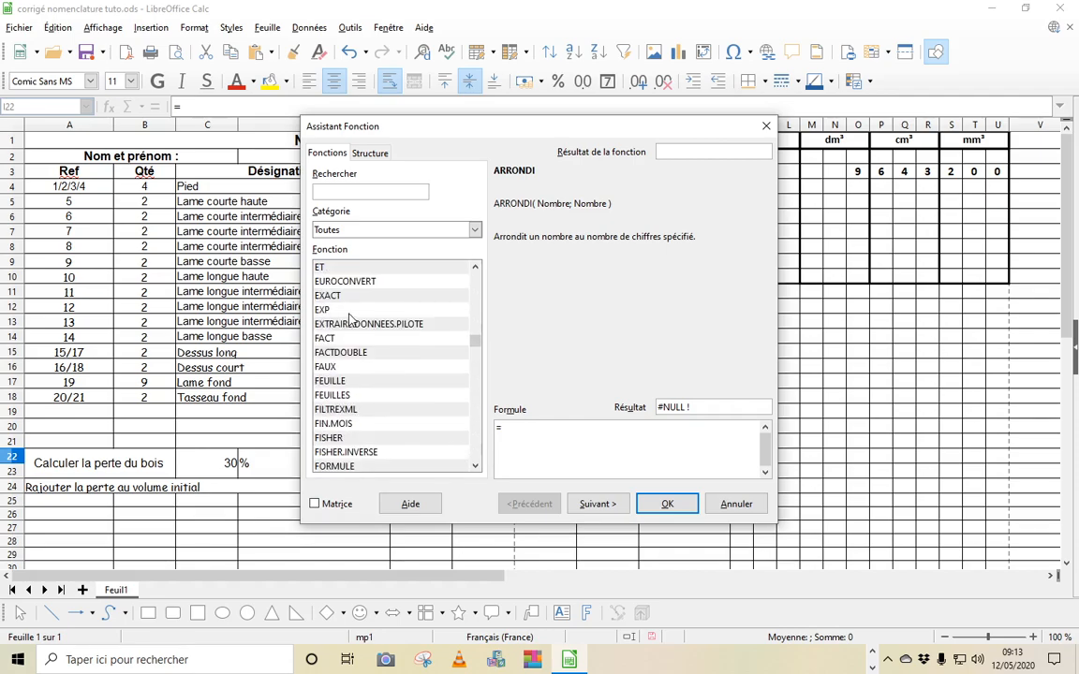
scroll(349, 319, down, 20)
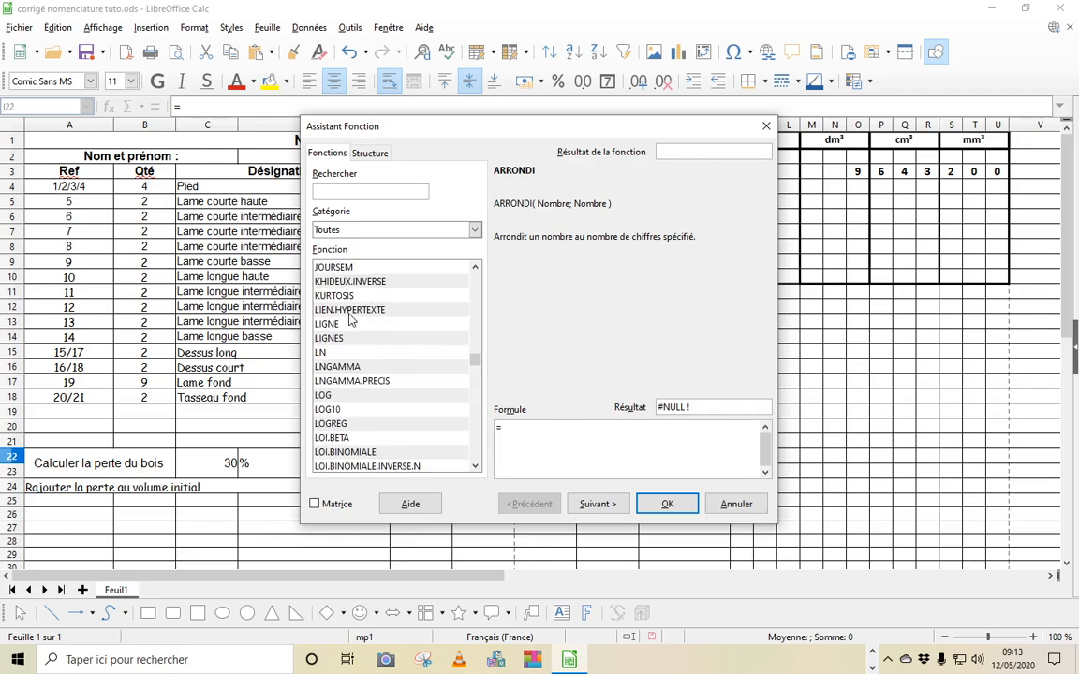
scroll(351, 319, down, 20)
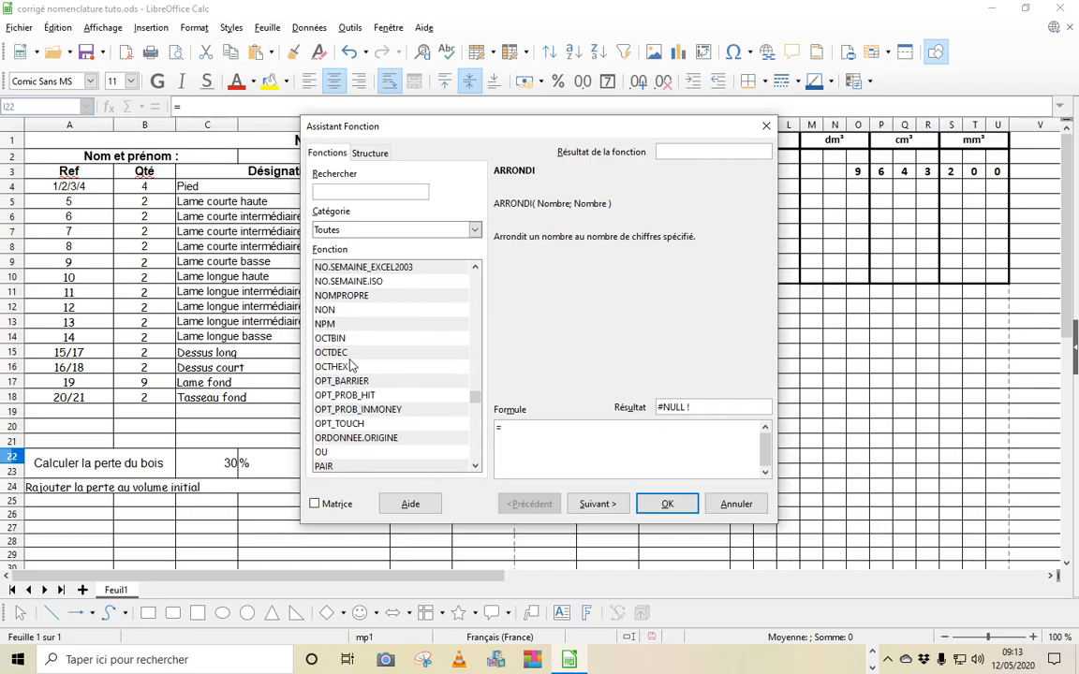
scroll(350, 365, up, 1)
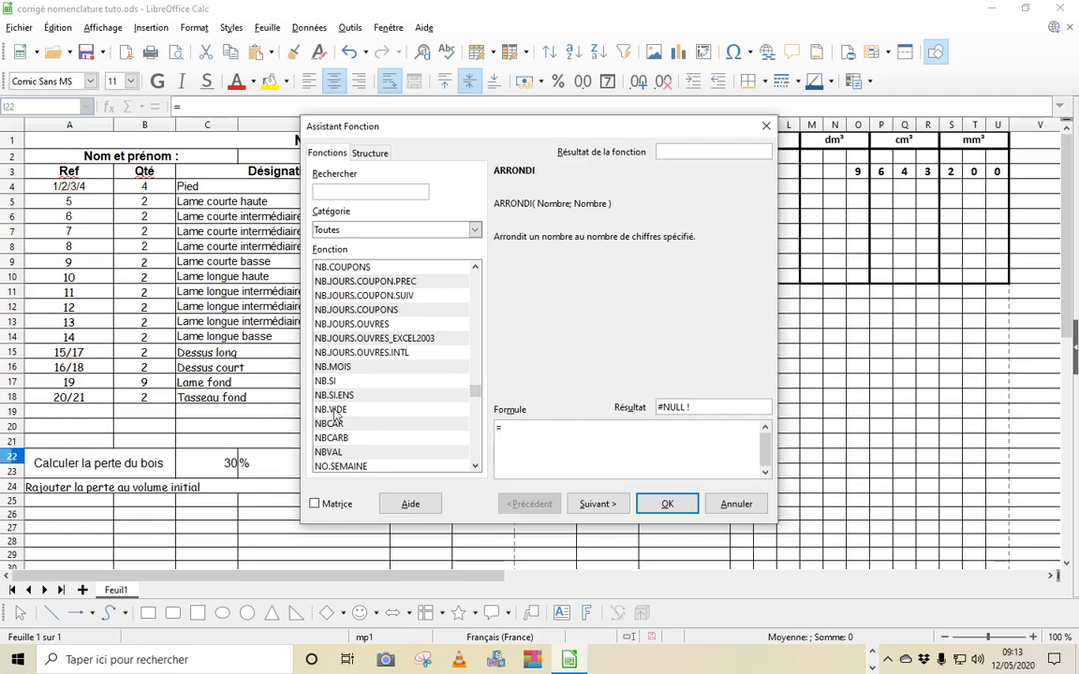
click(348, 366)
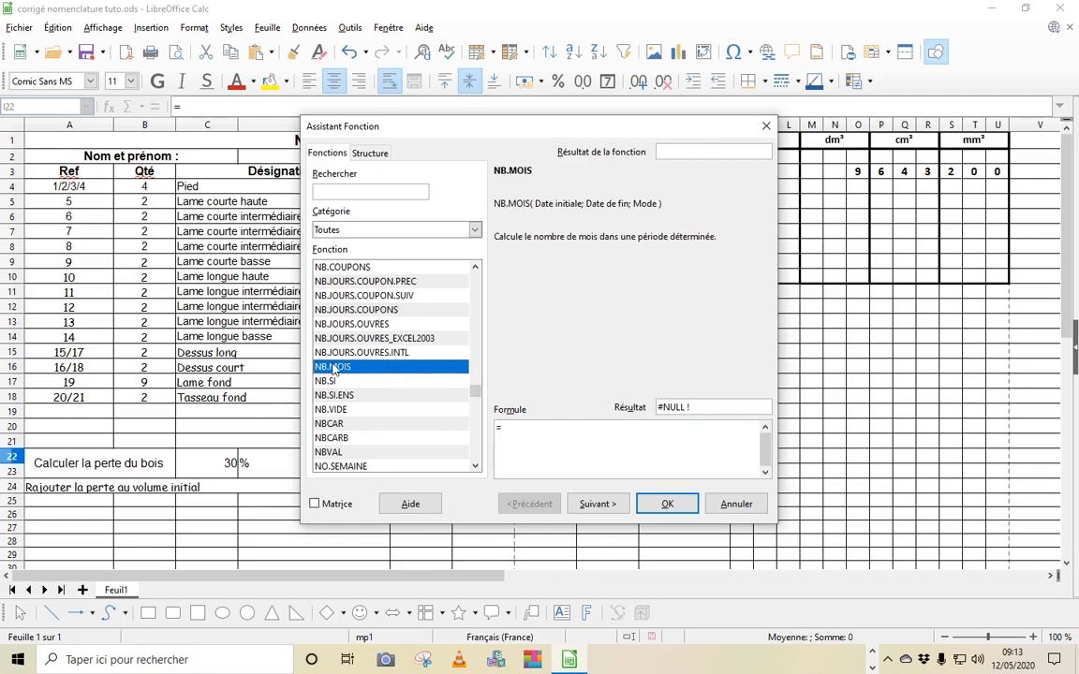
scroll(365, 394, down, 20)
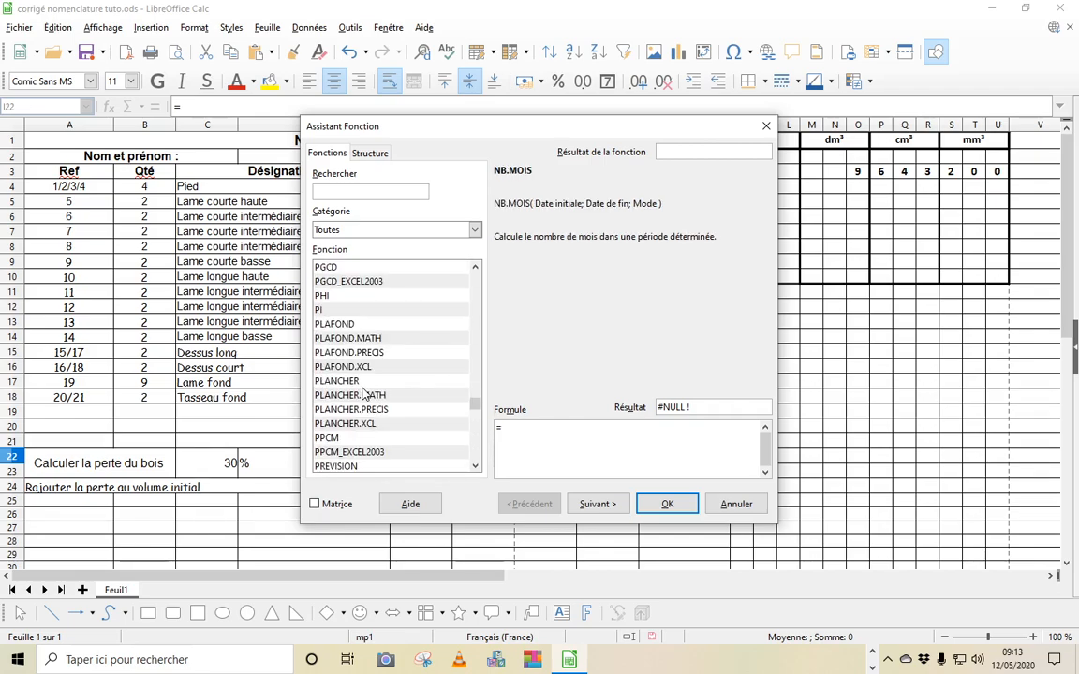
scroll(364, 394, down, 15)
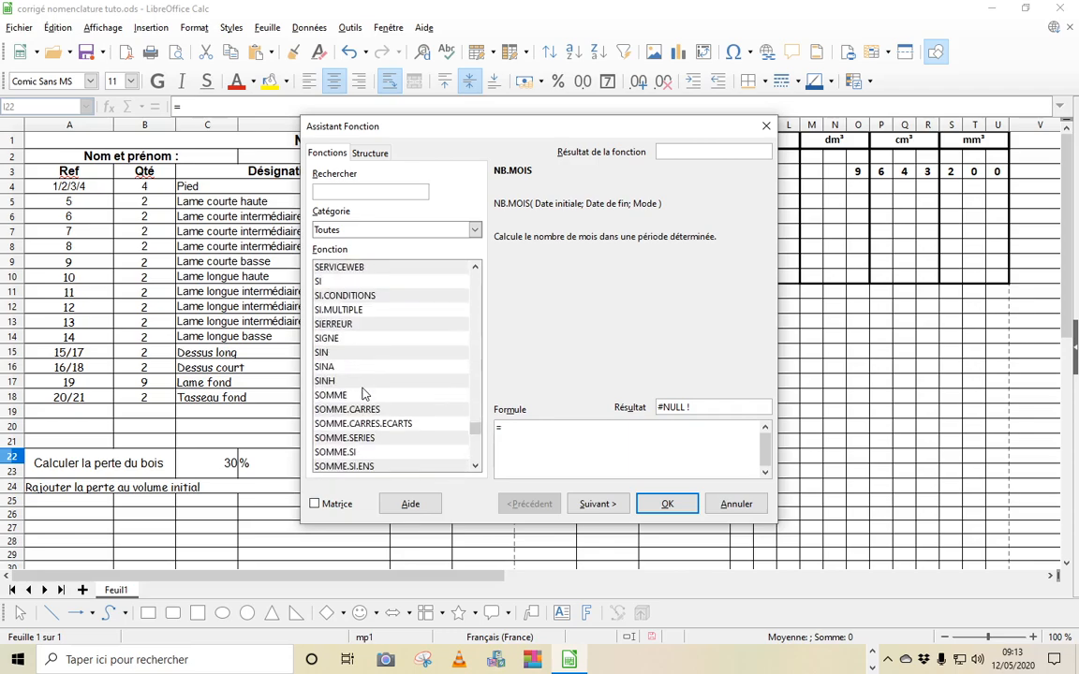
click(325, 398)
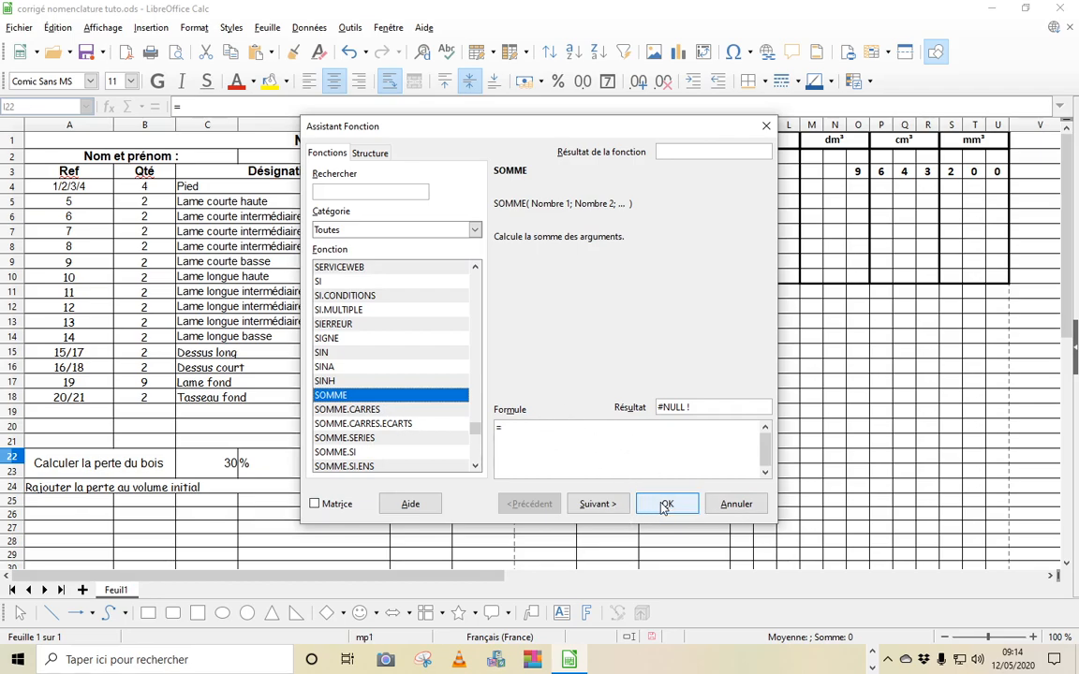
click(736, 504)
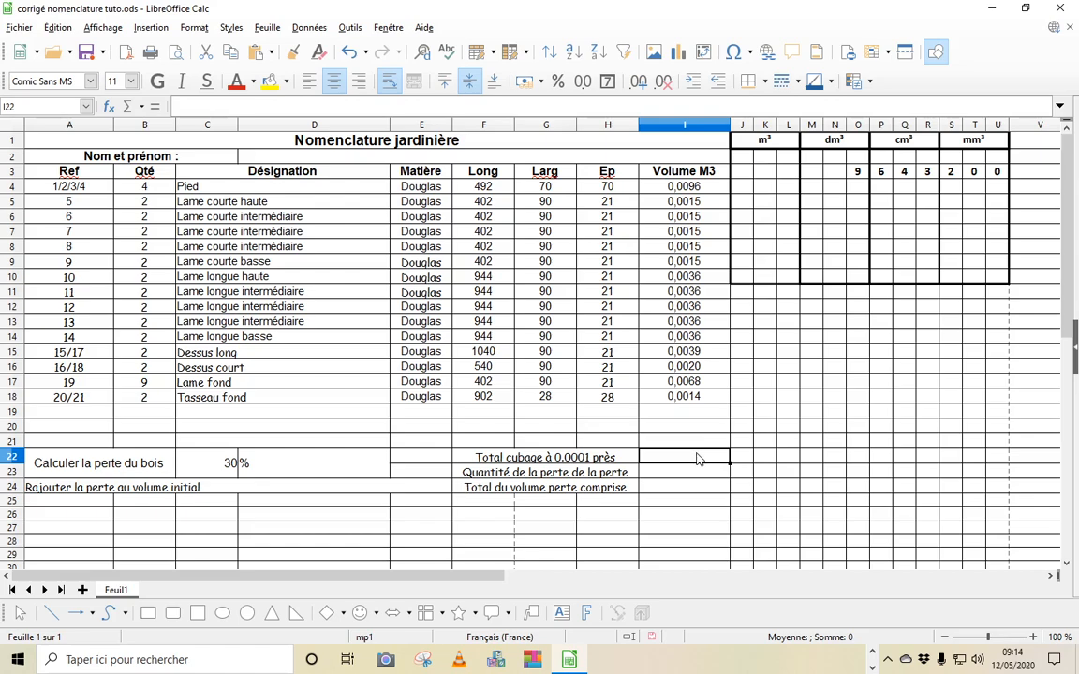
Calculate the total wood volume in cell I22 with the formula =somme(I4:I18).
text(=s)
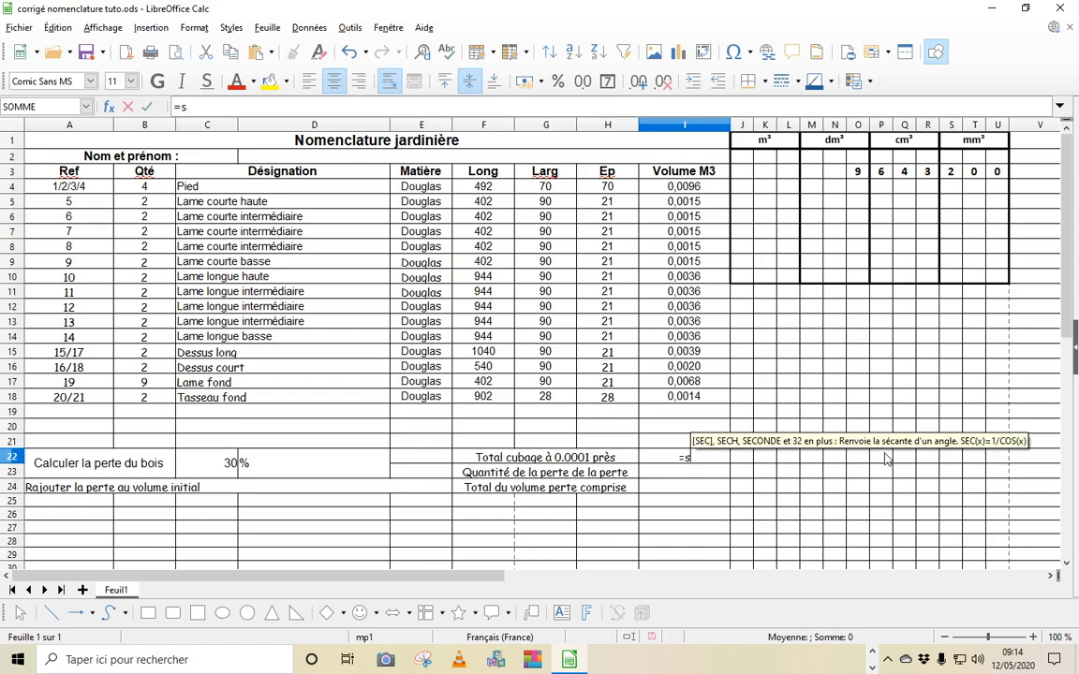
text(omme)
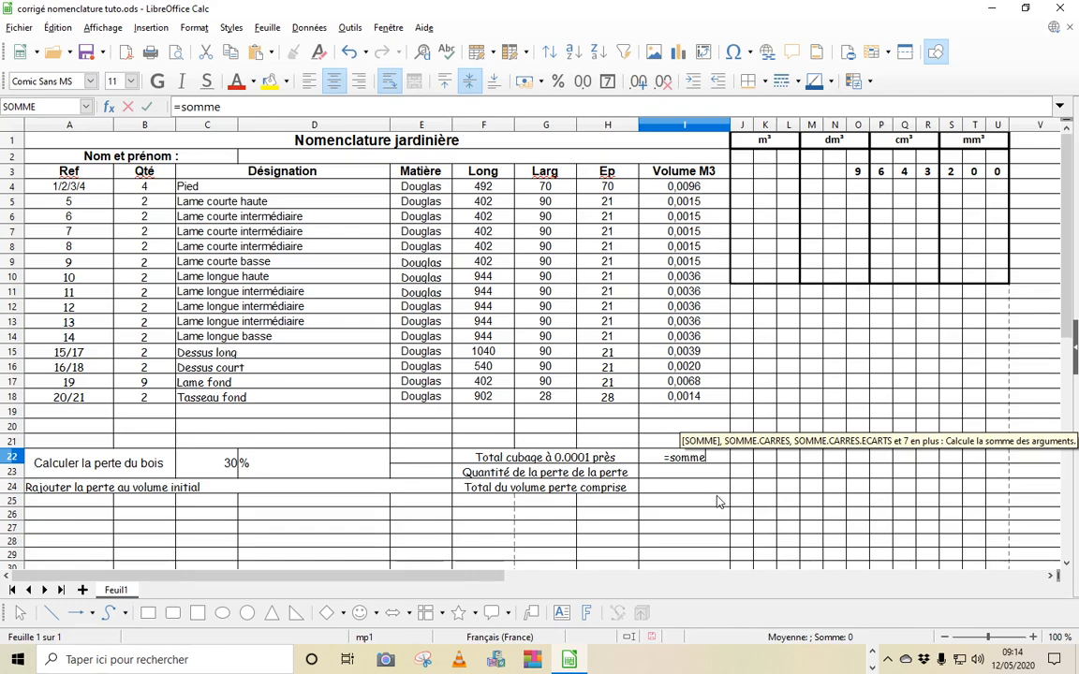
click(713, 459)
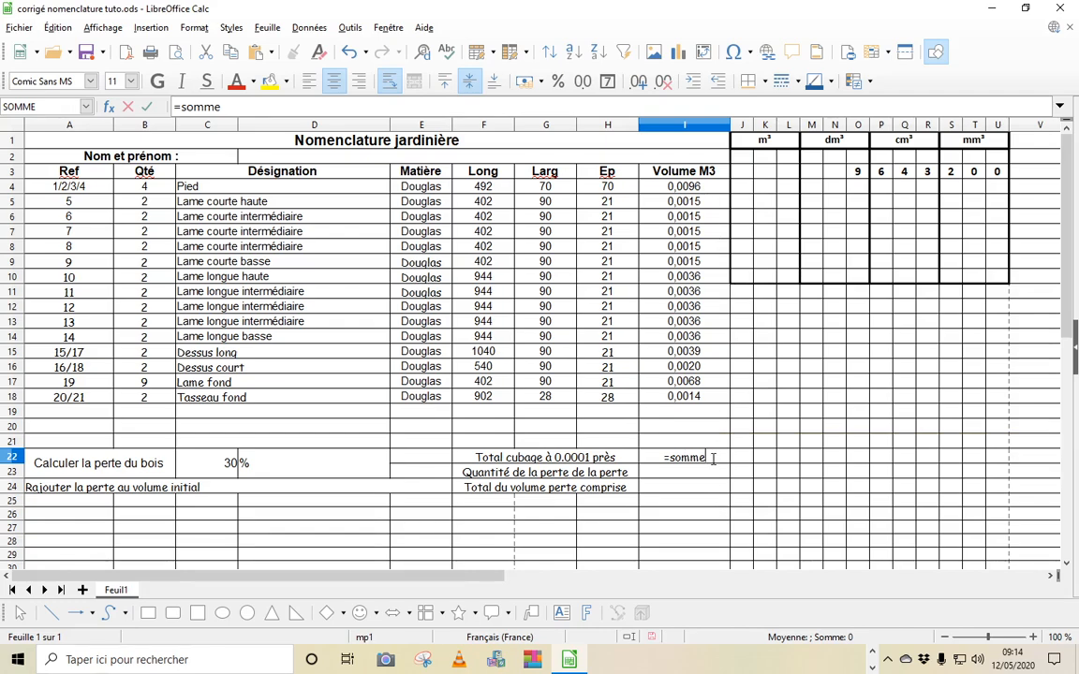
text(()
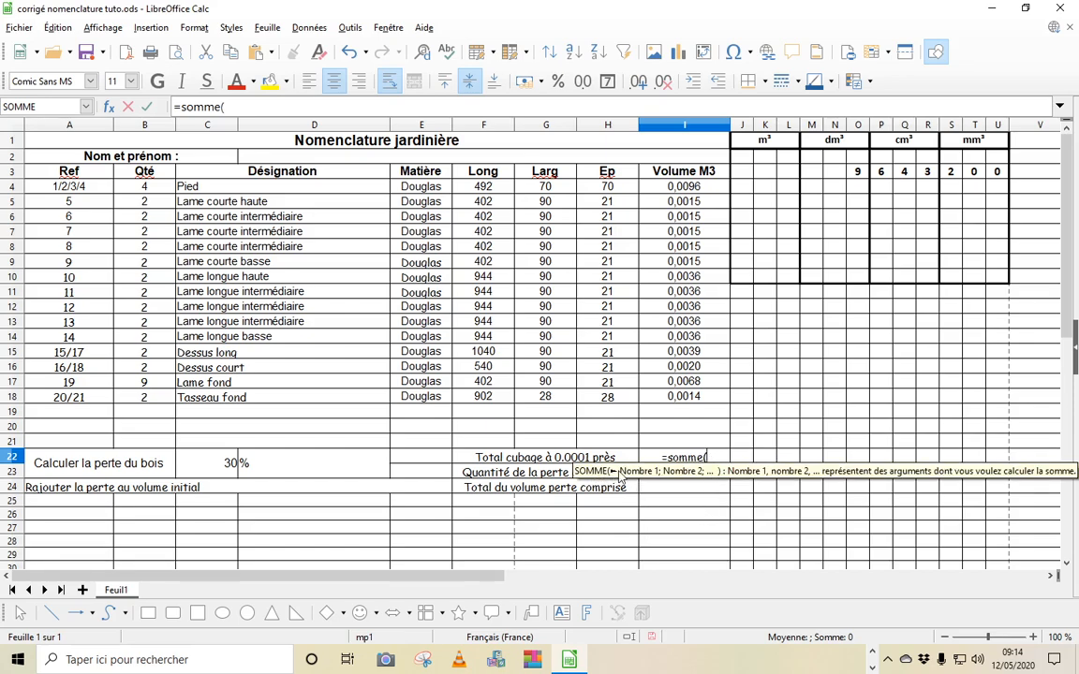
click(710, 190)
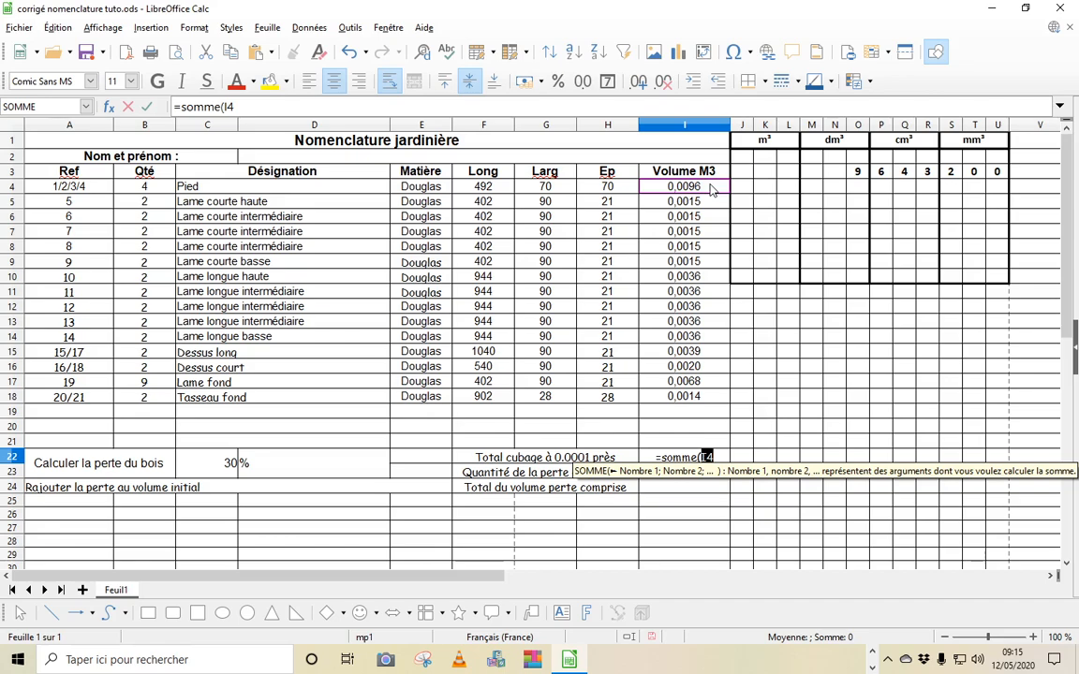
drag(710, 190, 721, 402)
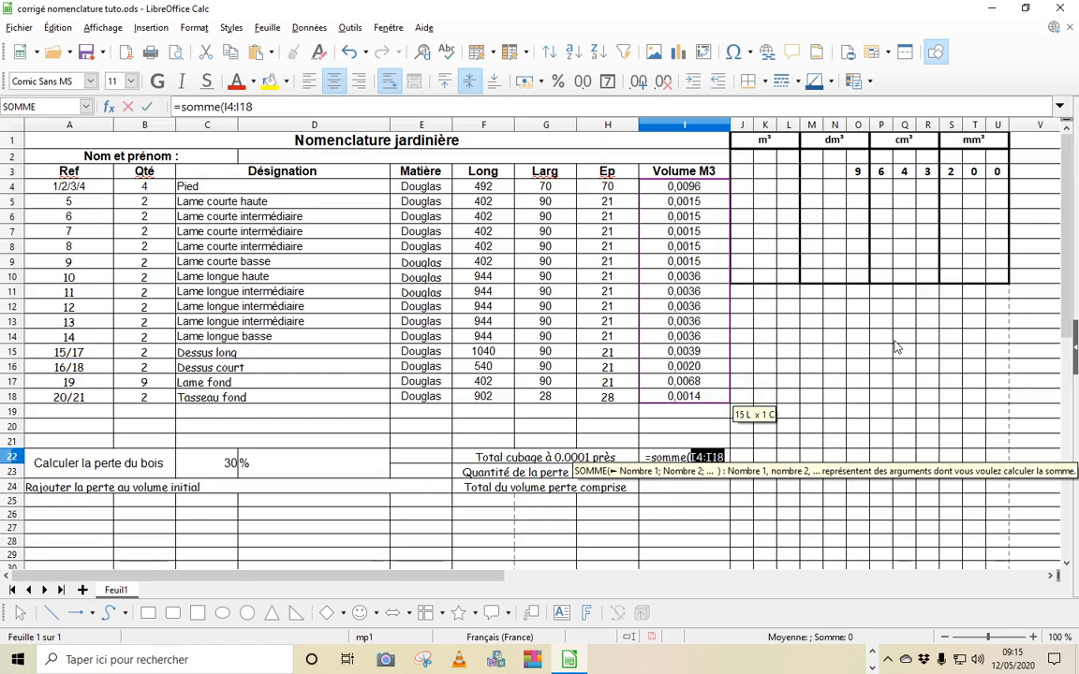
text()))
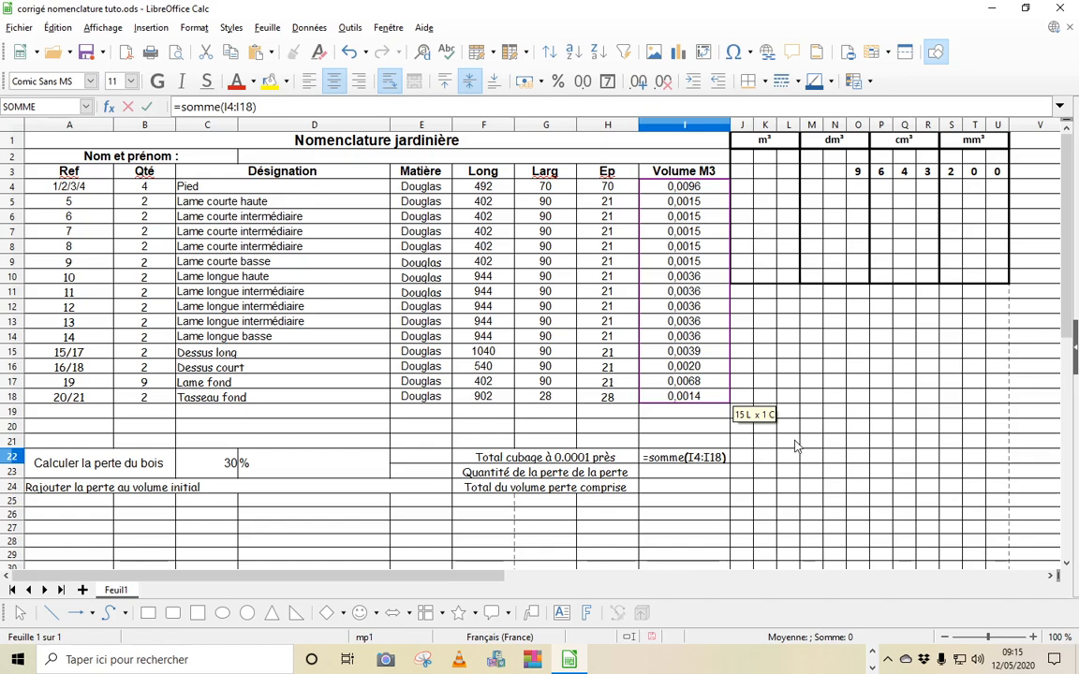
text())
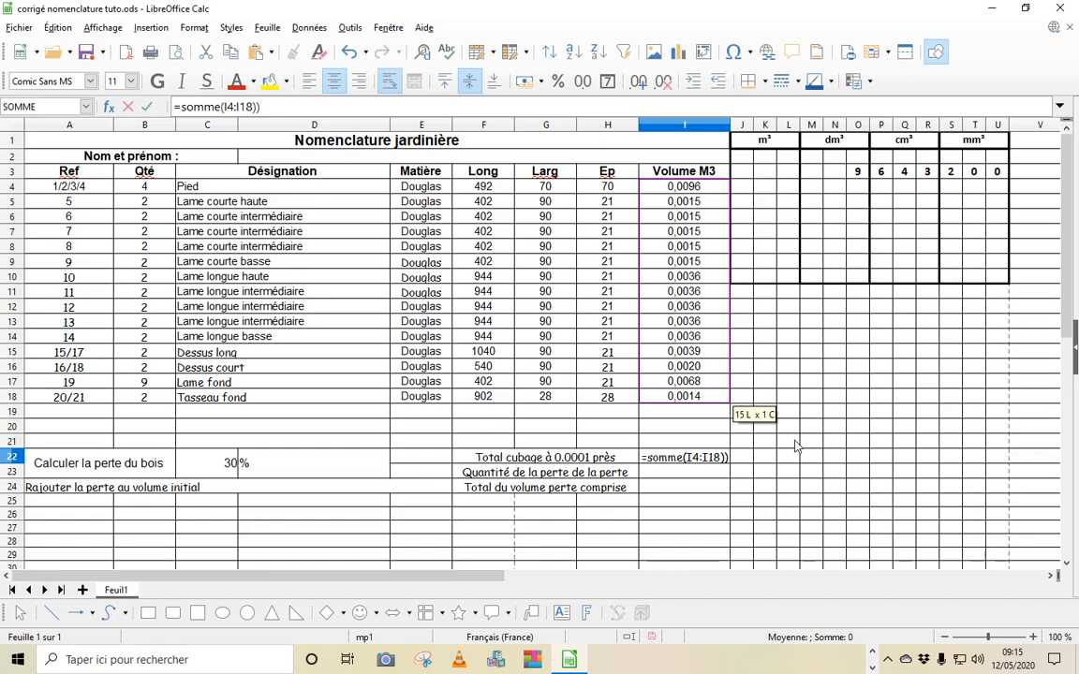
key(BackSpace)
key(Return)
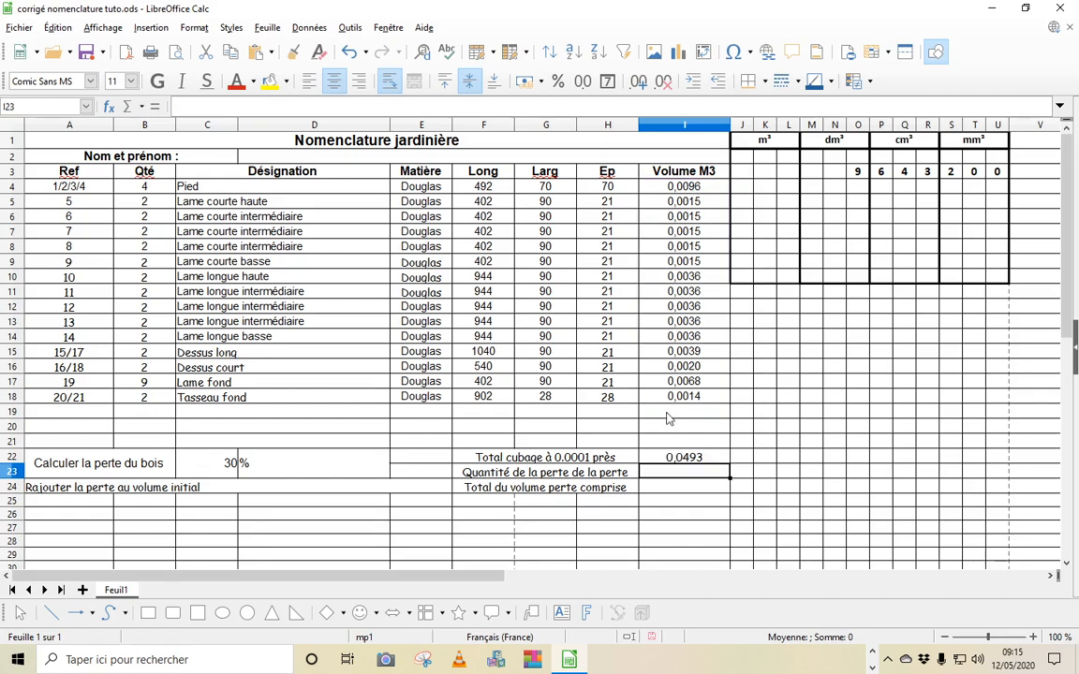
click(704, 459)
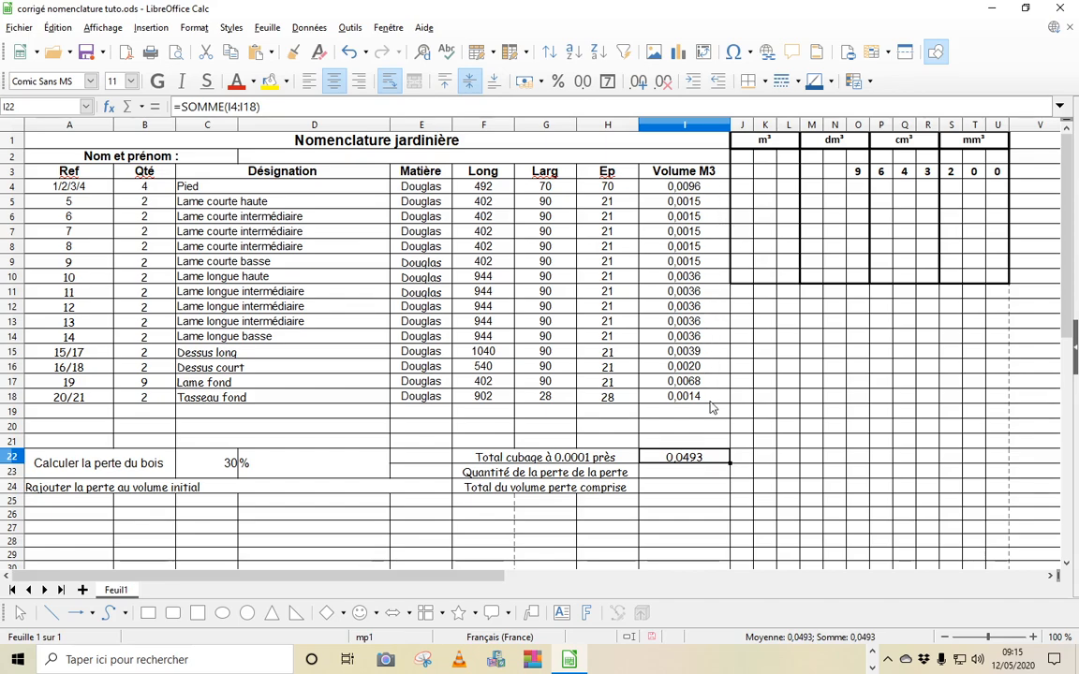
click(829, 474)
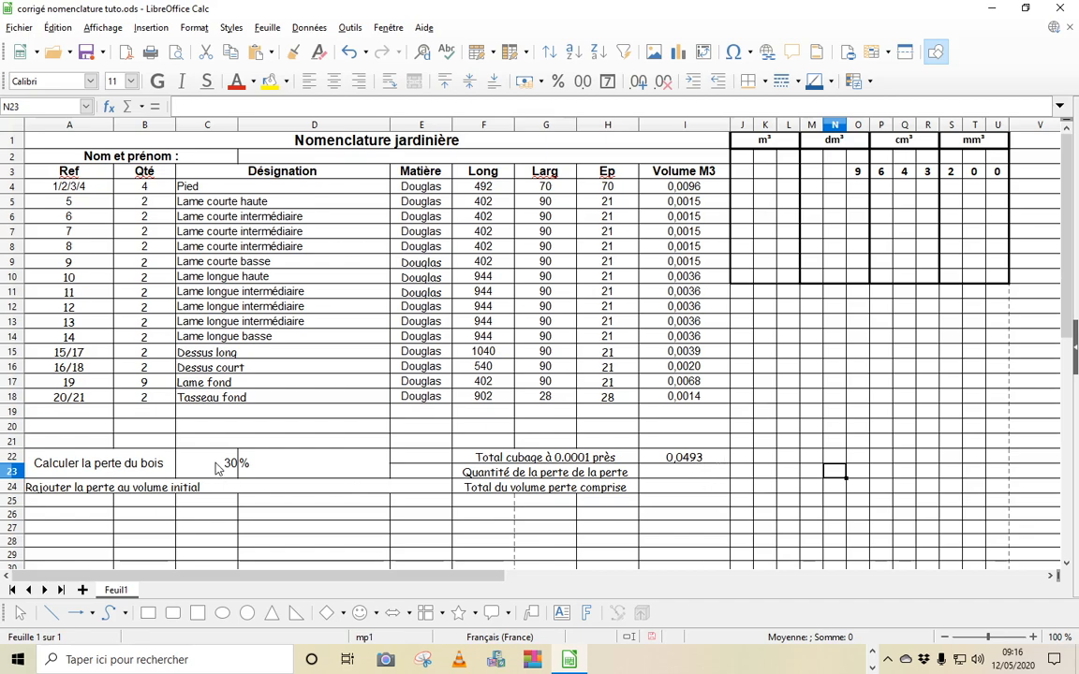
Calculate the wood loss quantity in cell I23 with the formula =(I22*C22)/100.
click(691, 474)
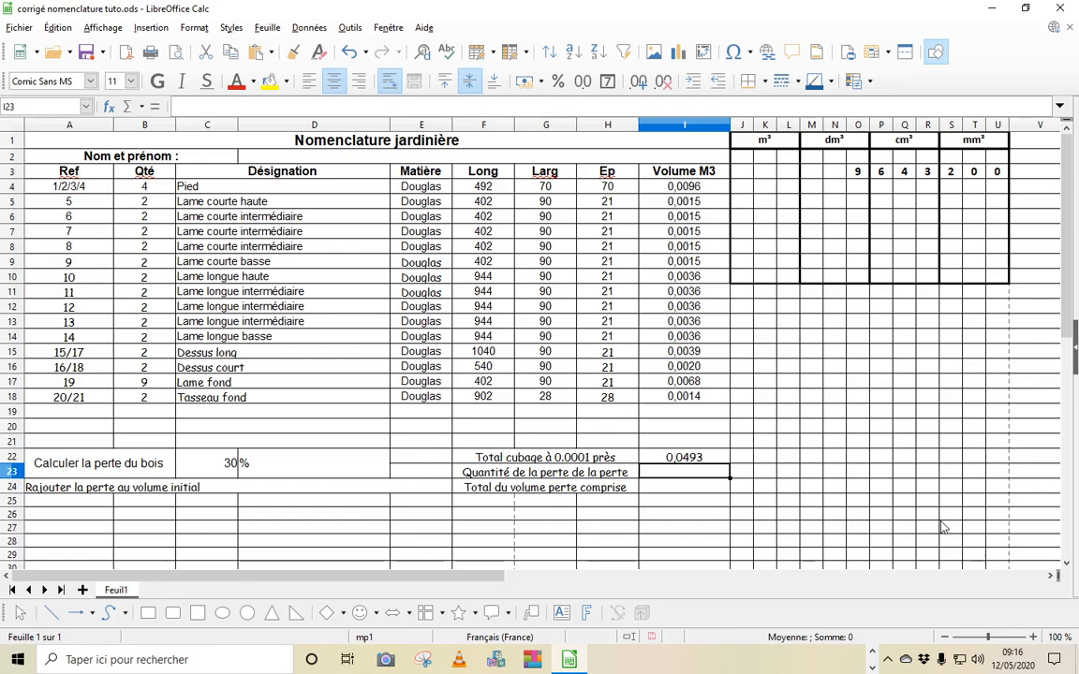
text(=)
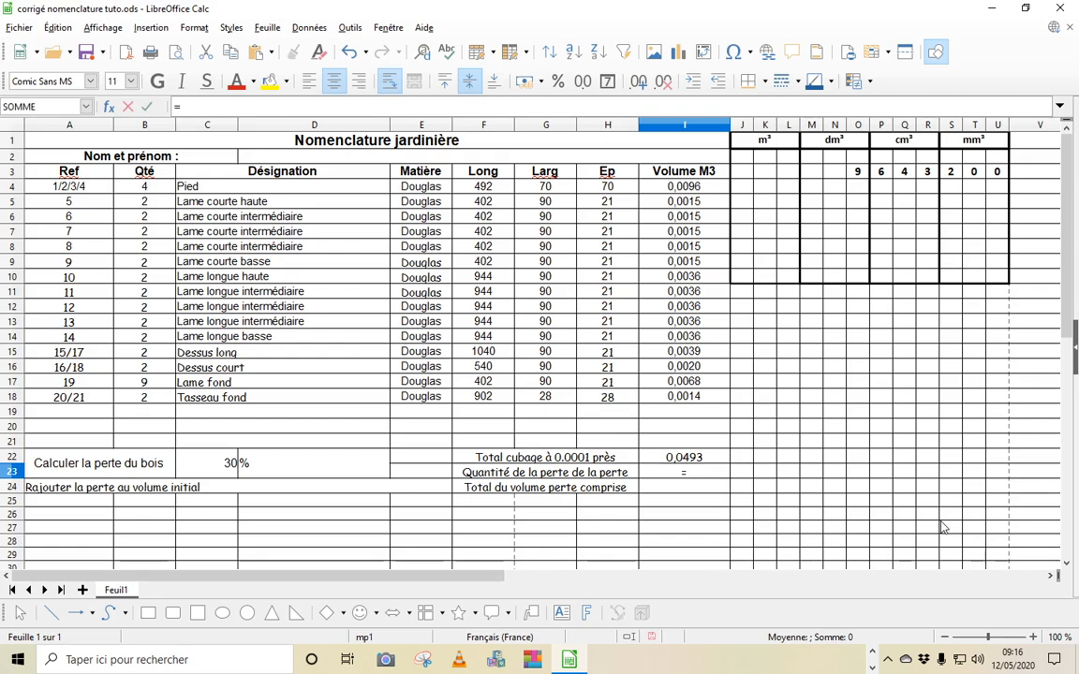
click(710, 466)
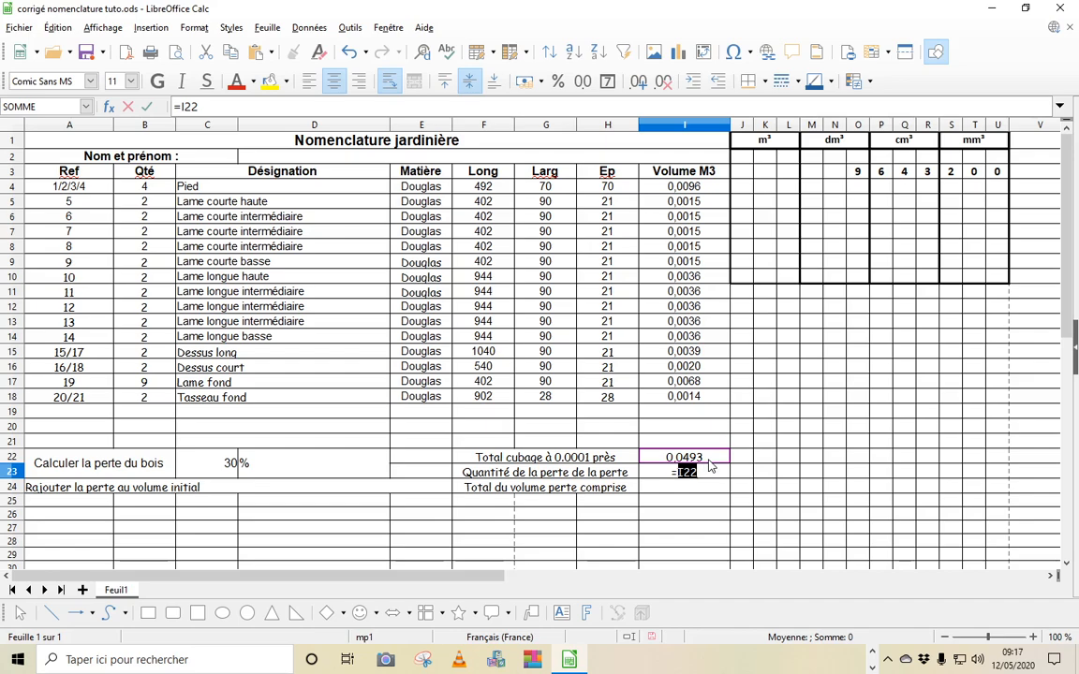
text(*)
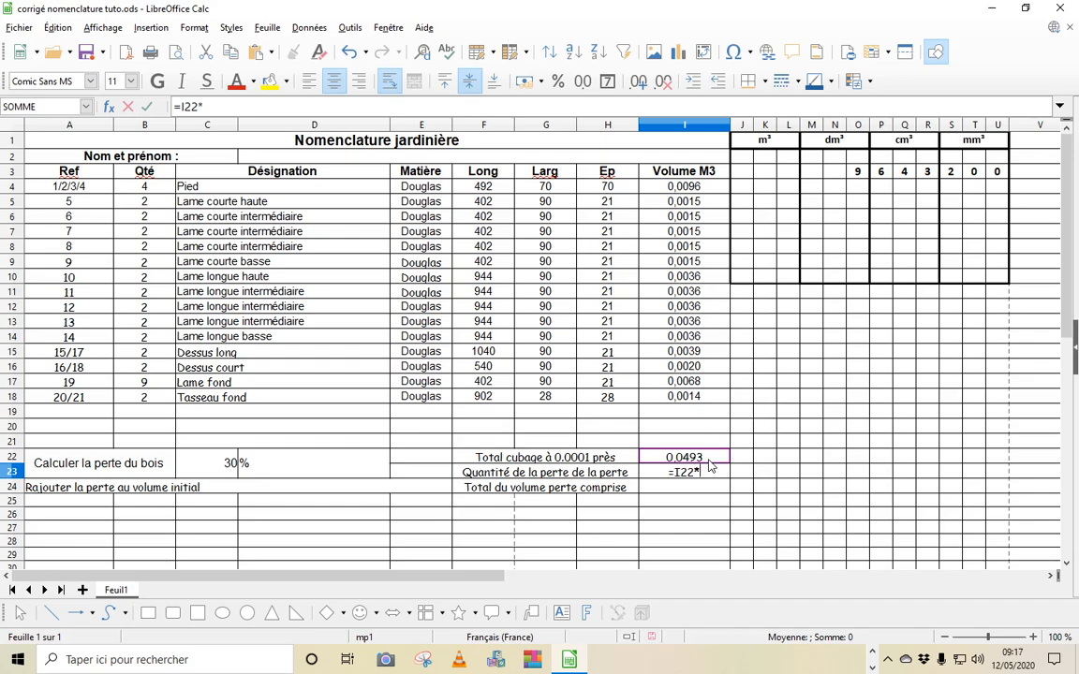
click(223, 468)
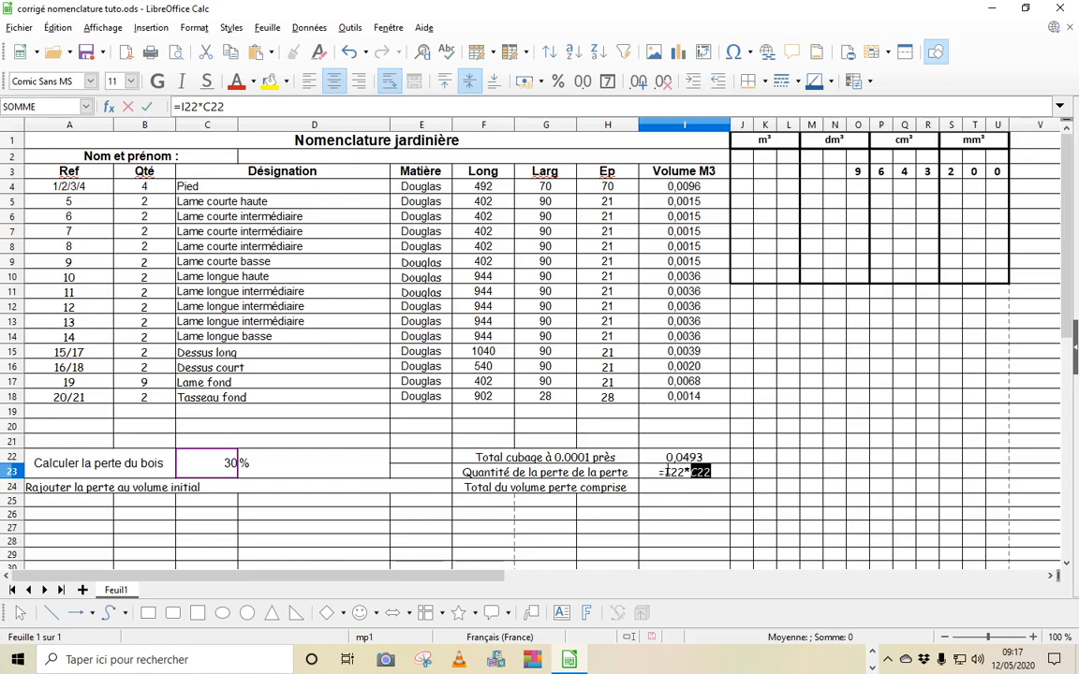
click(666, 473)
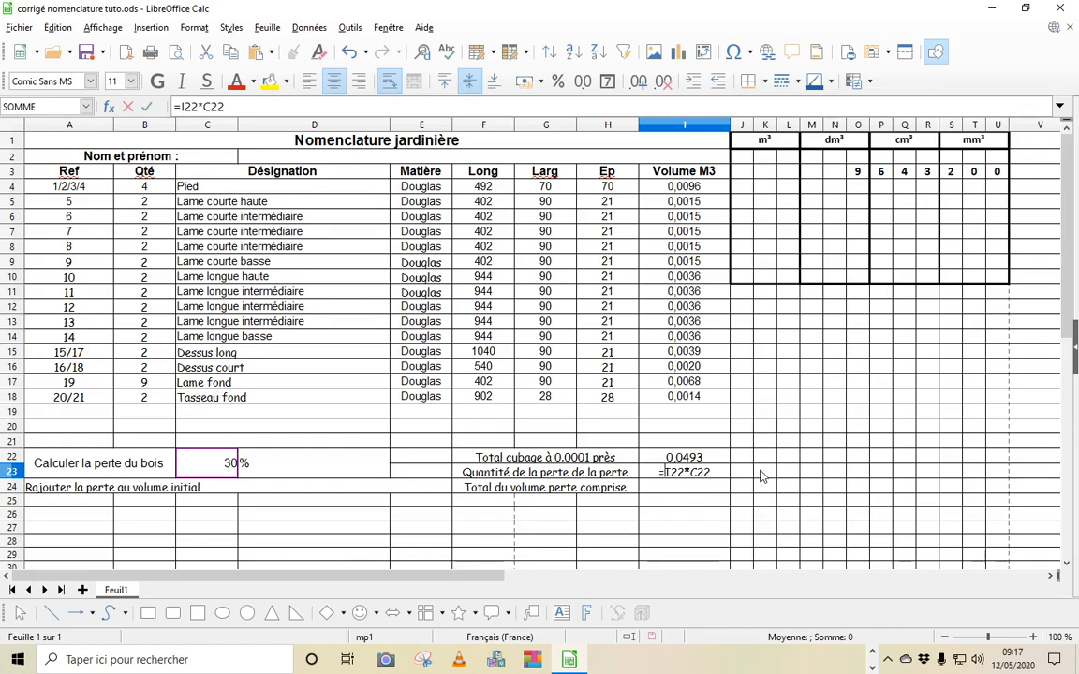
text(()
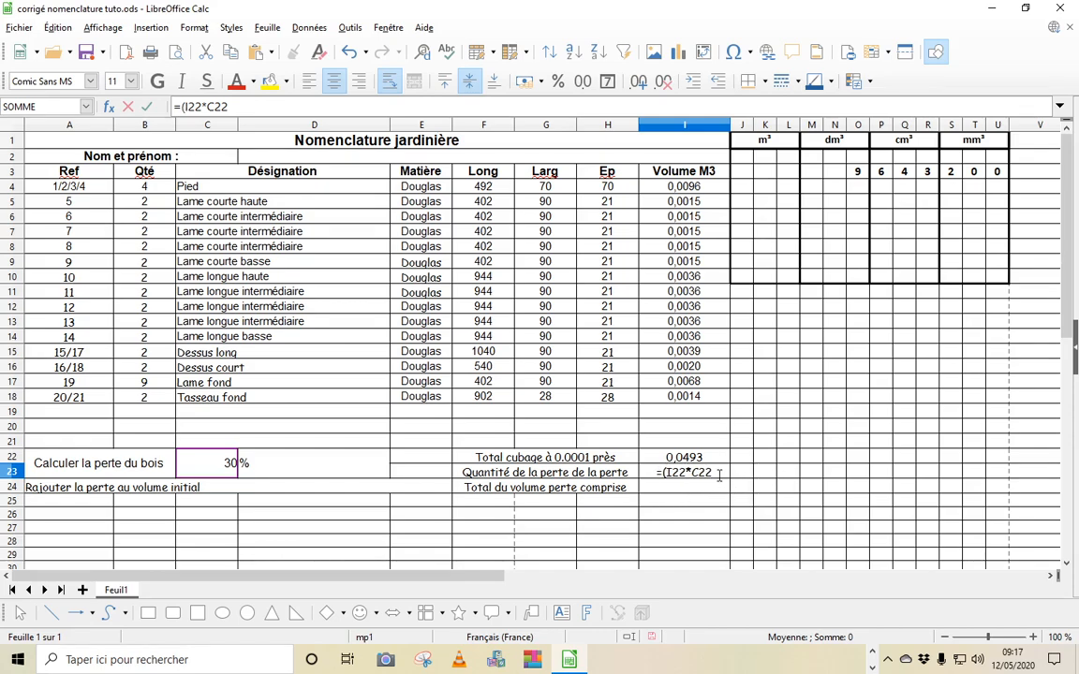
click(719, 476)
text())
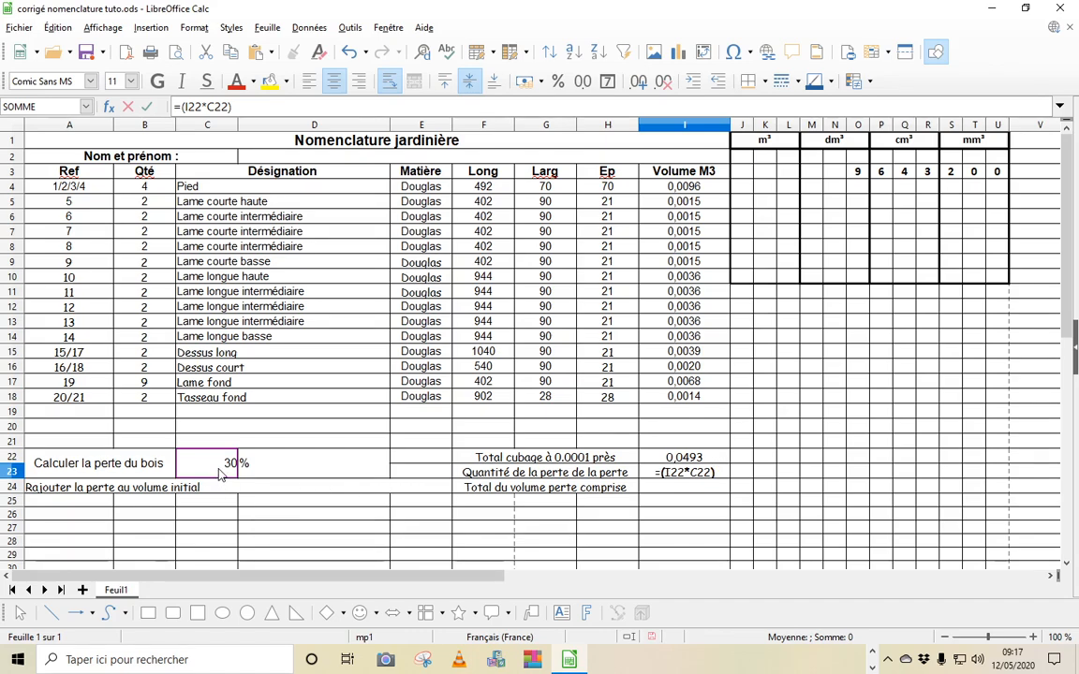
text(/100)
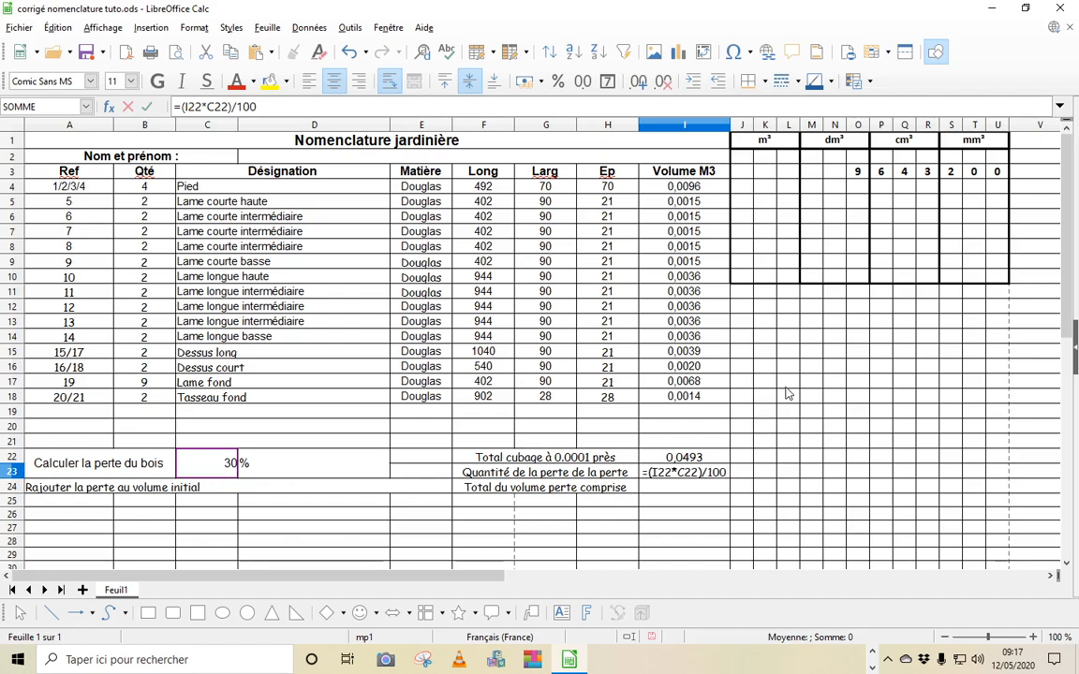
key(Return)
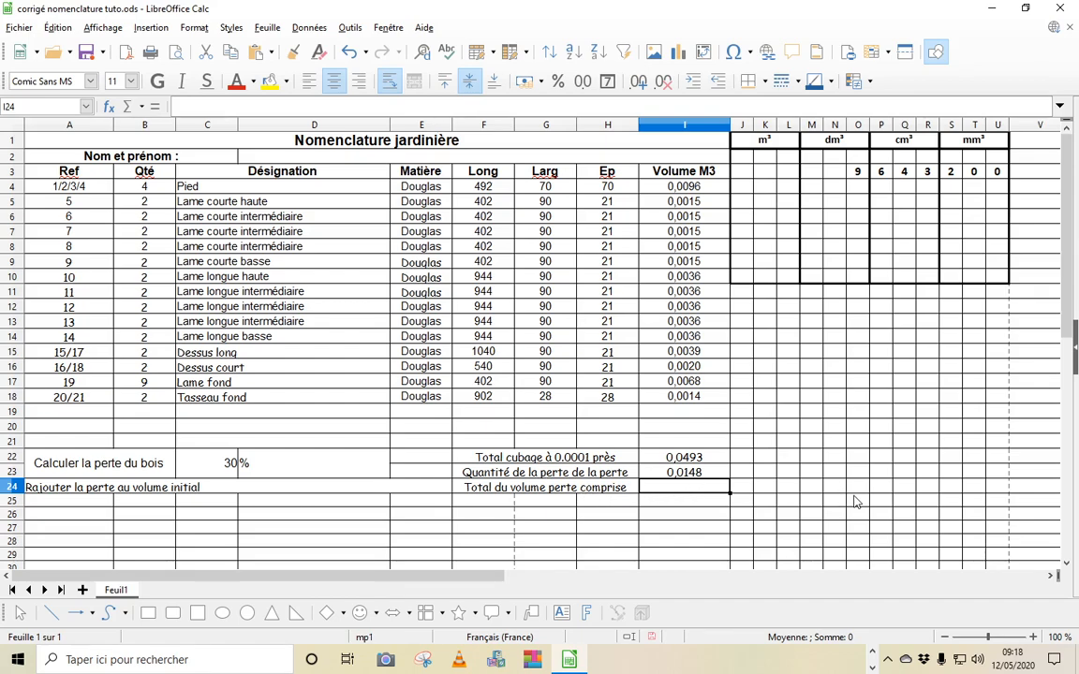
Calculate the total volume including the loss in cell I24 with the formula =I22+I23.
text(=)
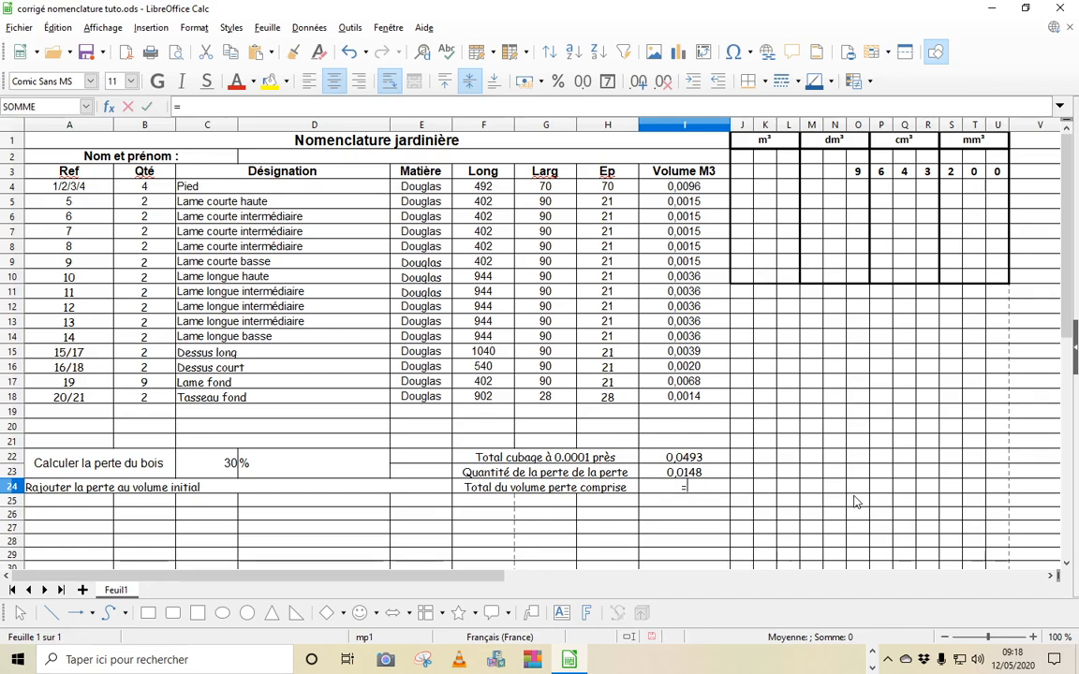
click(713, 461)
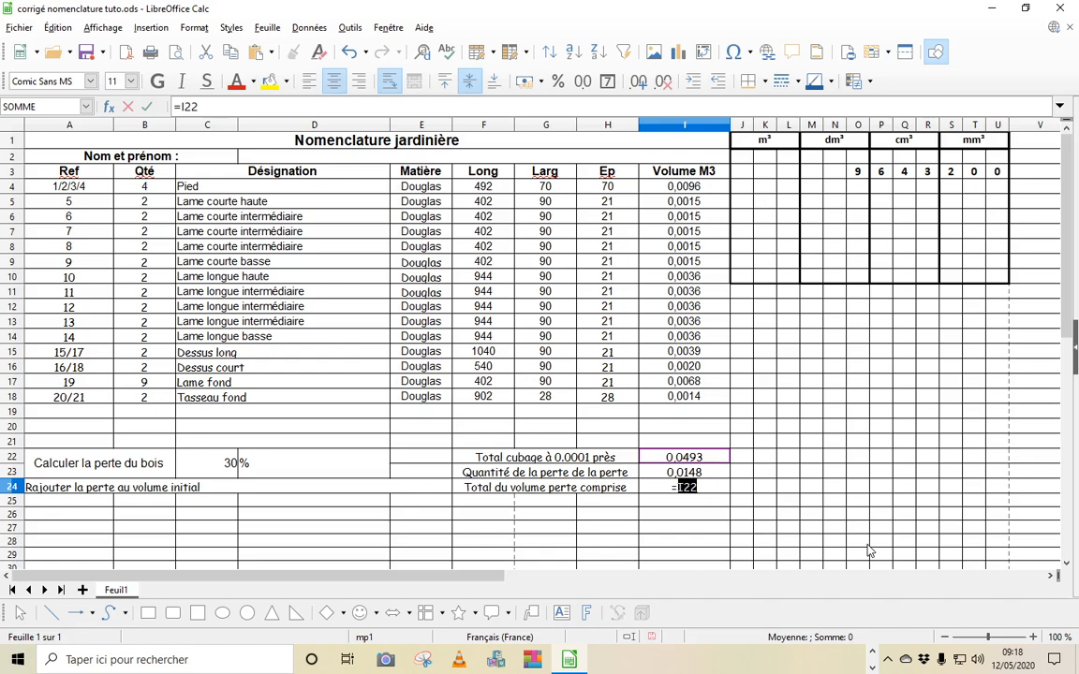
text(+)
key(Up)
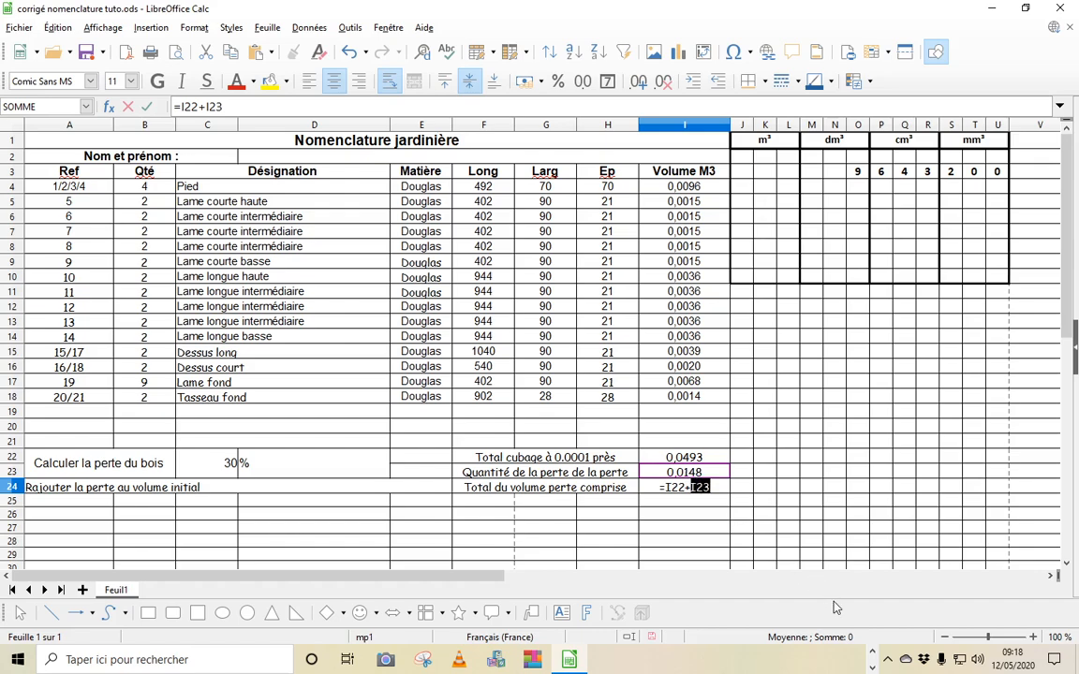
key(Return)
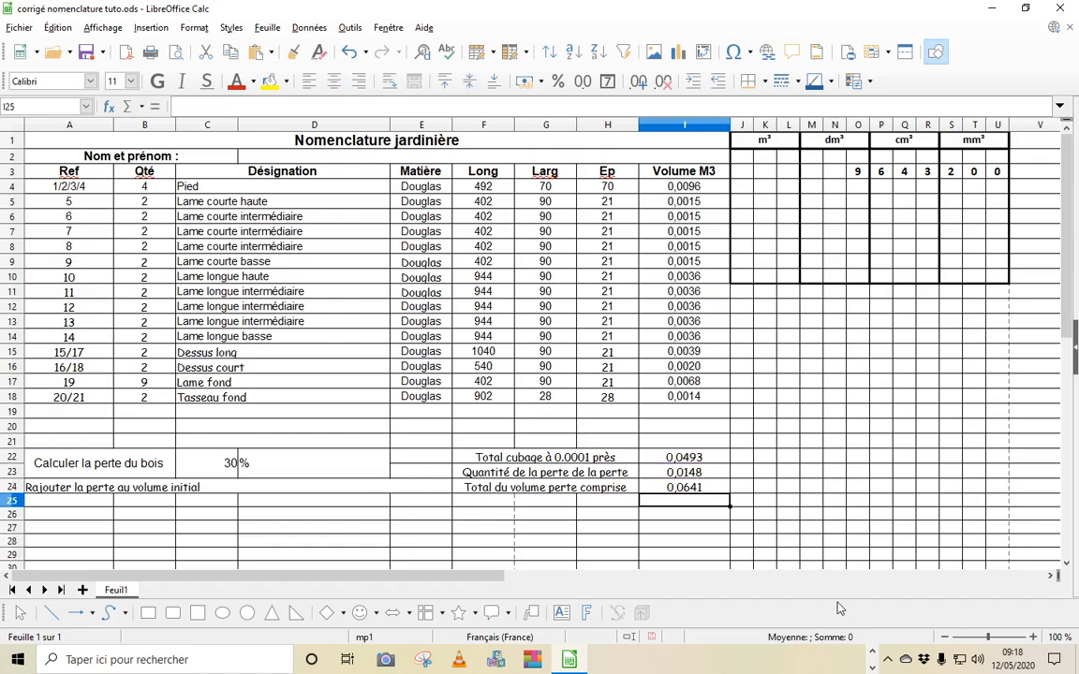
Make the total volume in cell I24 bold and give the cell a yellow background.
click(717, 488)
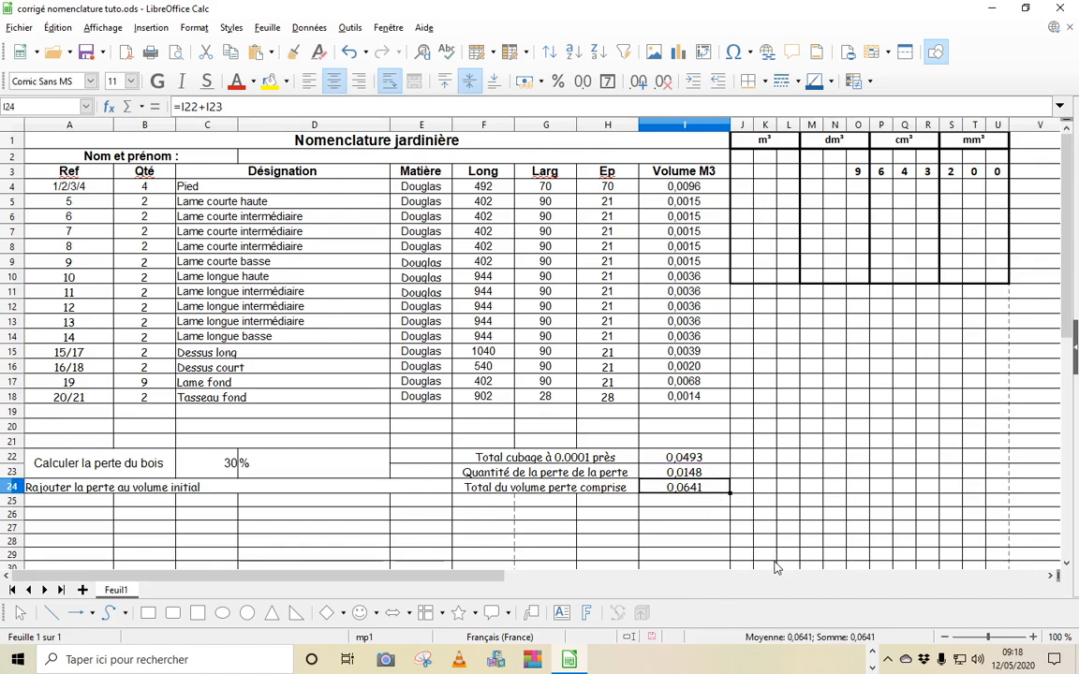
click(157, 82)
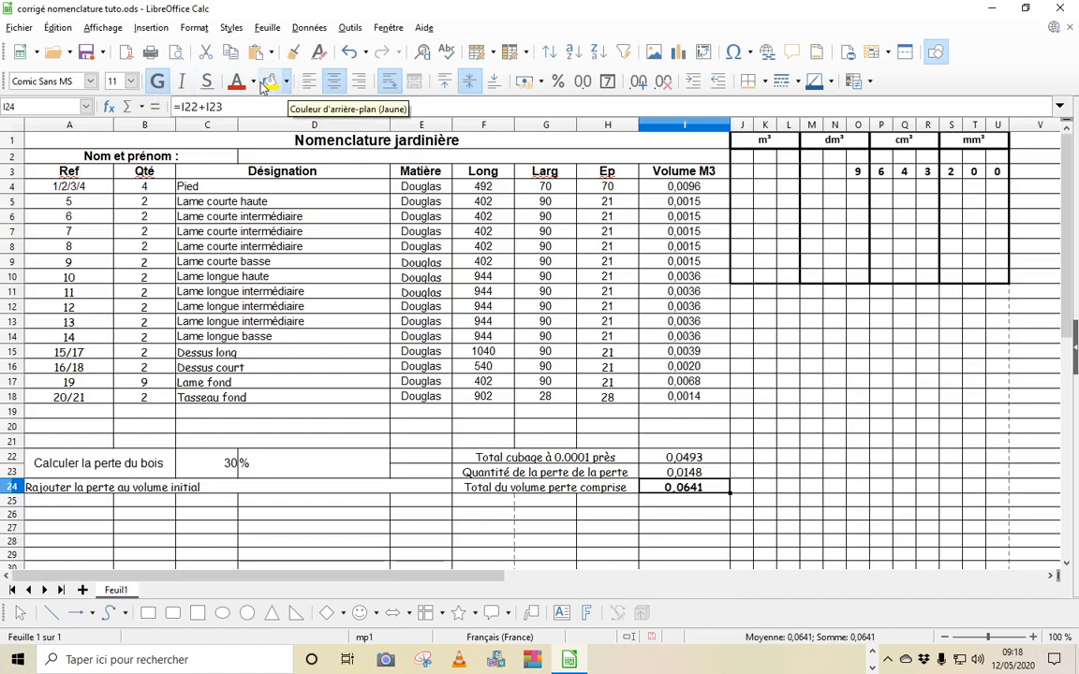
click(270, 81)
click(807, 456)
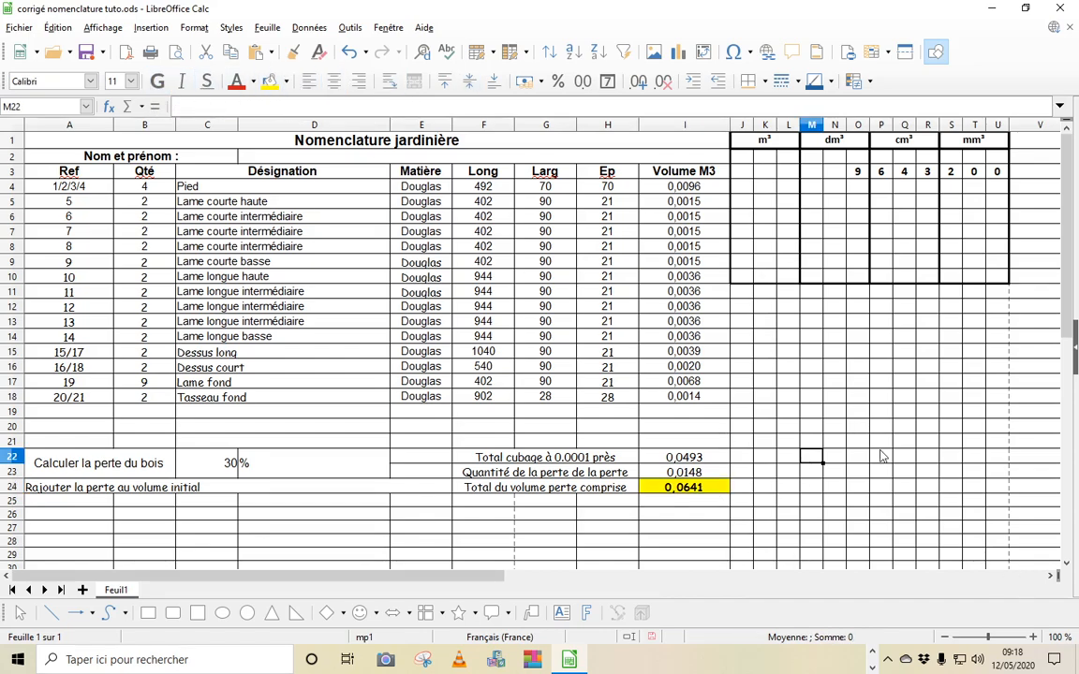